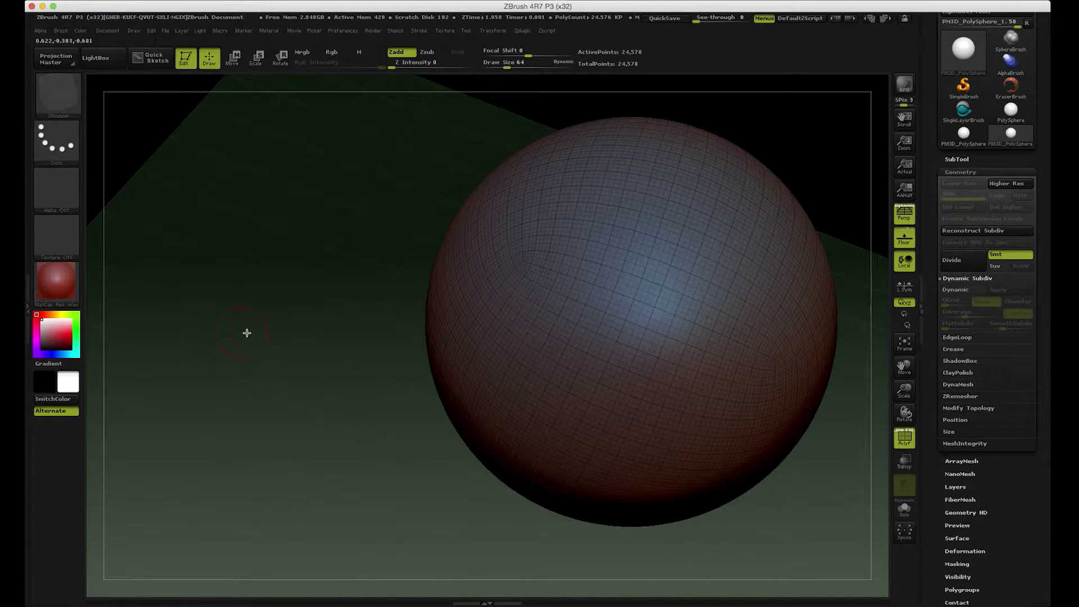
- Convert the PolySphere into an editable PolyMesh3D
{"action": "mouse_move", "coordinate": [246, 332]}
{"action": "left_mouse_down"}
{"action": "mouse_move", "coordinate": [273, 326]}
{"action": "mouse_move", "coordinate": [260, 324]}
{"action": "mouse_move", "coordinate": [234, 258]}
{"action": "mouse_move", "coordinate": [224, 180]}
{"action": "left_mouse_up"}
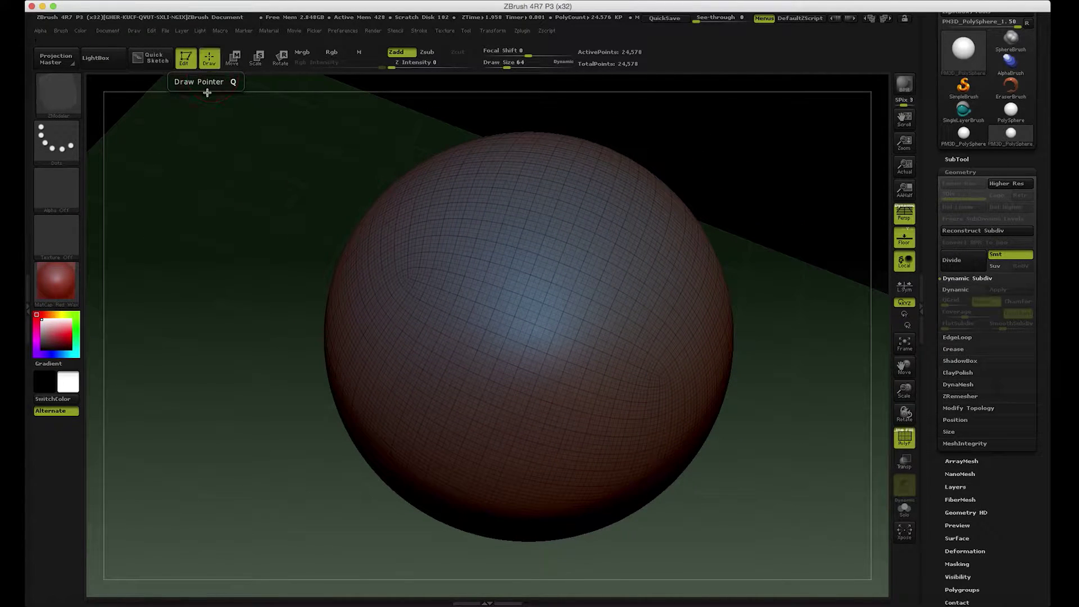
{"action": "left_click", "coordinate": [955, 172]}
{"action": "left_click_drag", "start_coordinate": [938, 131], "coordinate": [939, 225]}
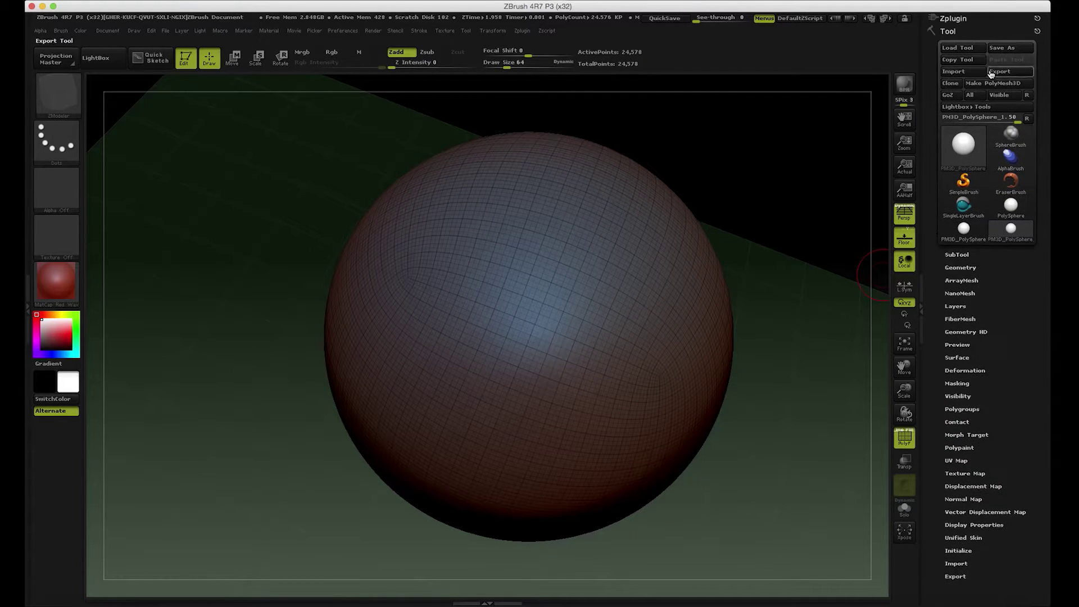
{"action": "left_click", "coordinate": [988, 90]}
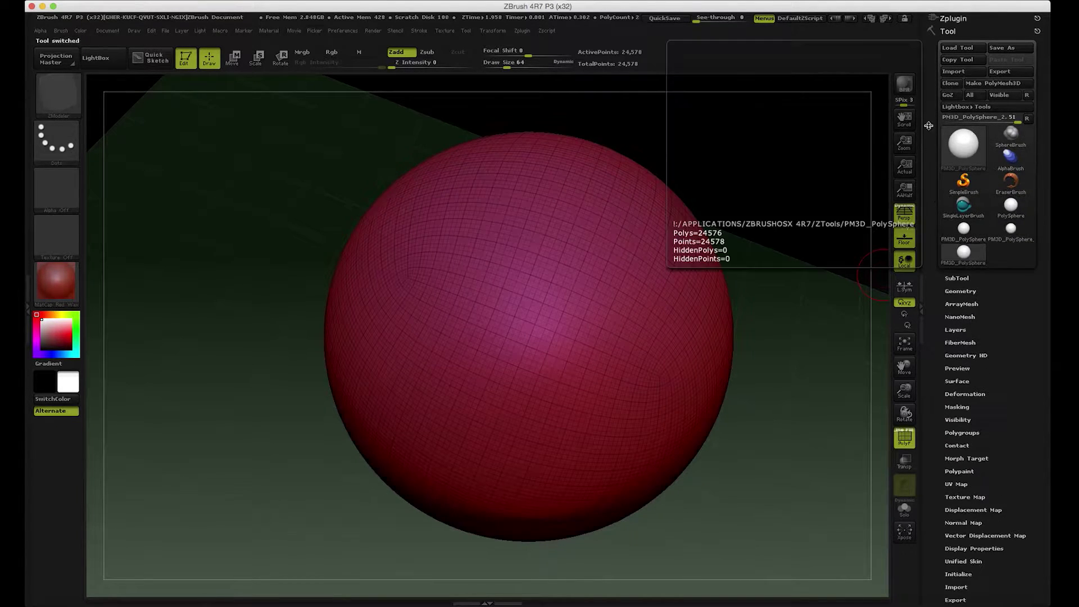
{"action": "left_click_drag", "start_coordinate": [927, 232], "coordinate": [923, 183]}
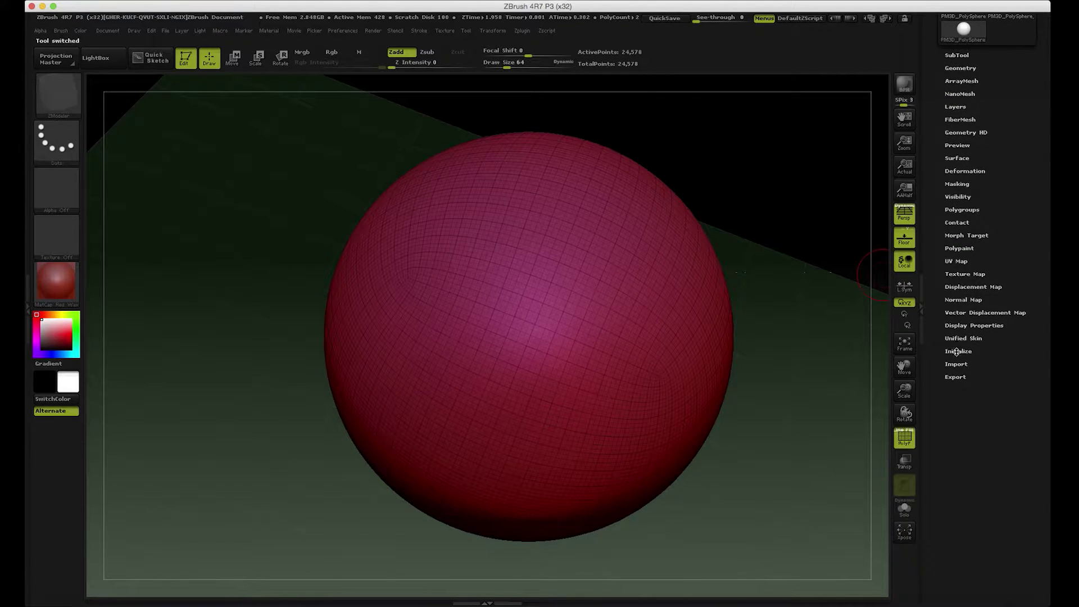
- Expand Tool > Initialize and keep ZModeler as the active brush
{"action": "left_click", "coordinate": [957, 351]}
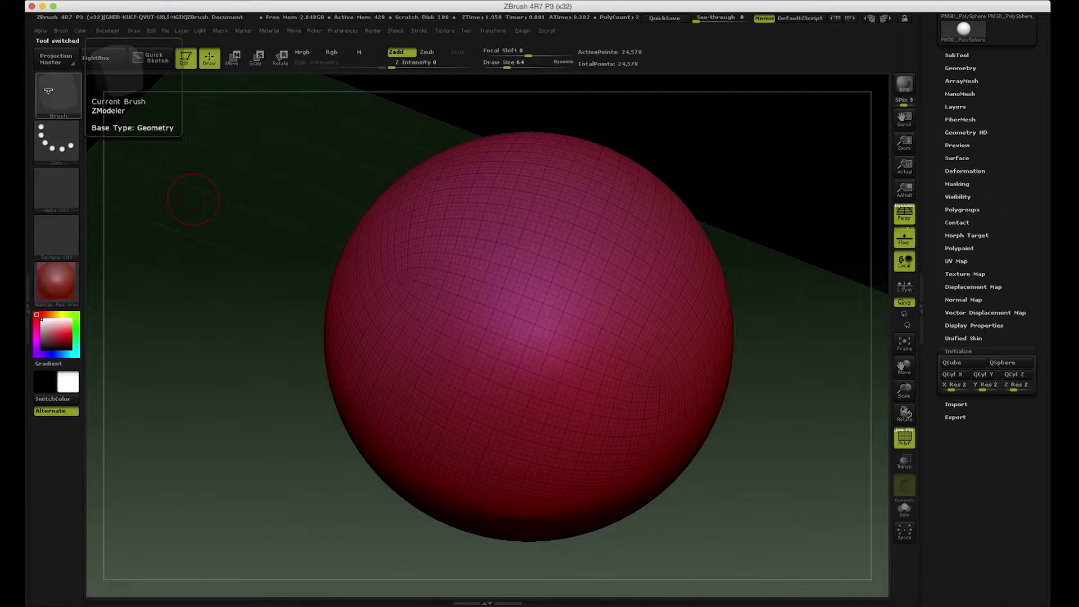
{"action": "left_click", "coordinate": [48, 90]}
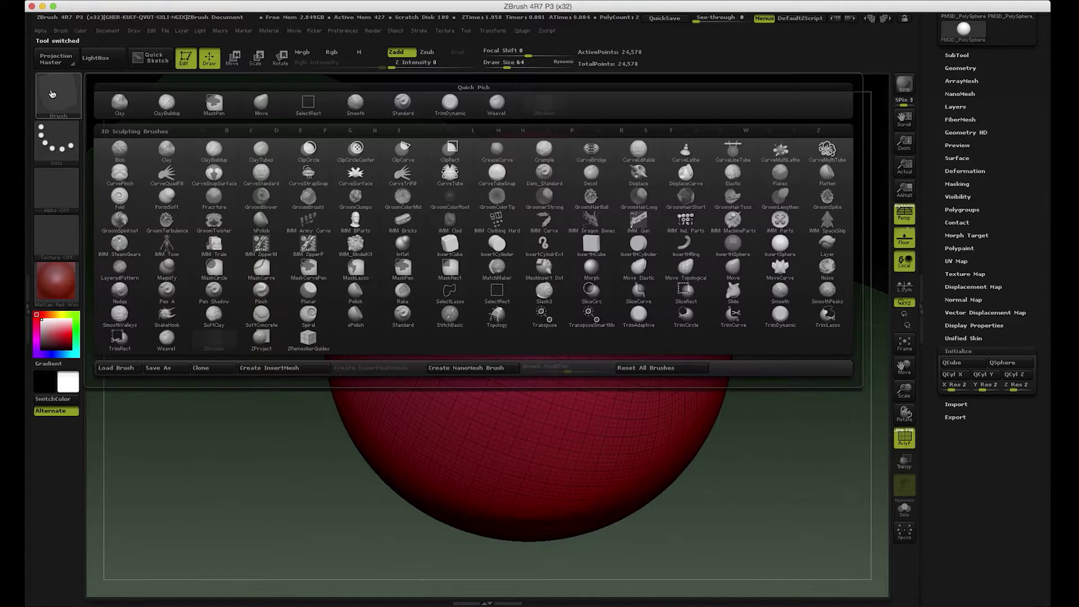
{"action": "left_click", "coordinate": [219, 344]}
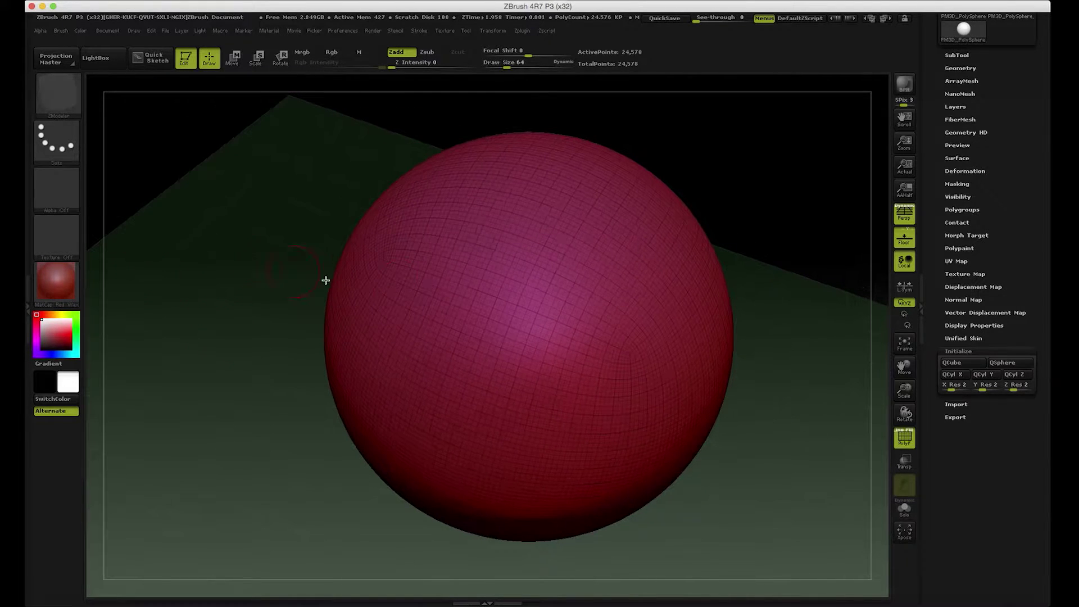
- Rebuild the mesh as a QCube with X Res 8, Y Res 5, Z Res 5 (212 points)
{"action": "left_click", "coordinate": [962, 364]}
{"action": "left_click_drag", "start_coordinate": [701, 386], "coordinate": [677, 404]}
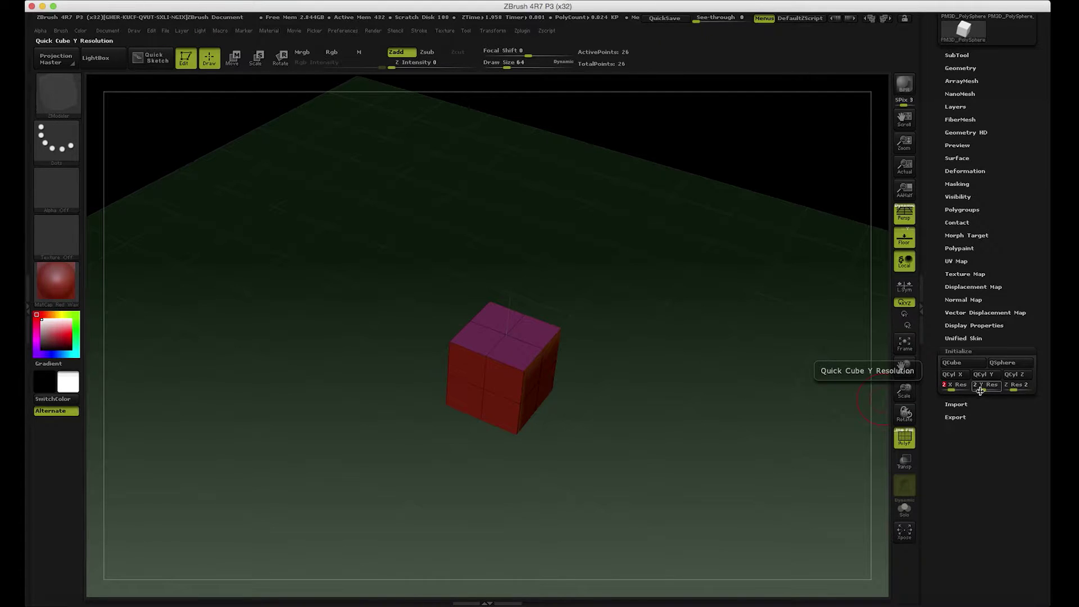
{"action": "key", "text": "Return"}
{"action": "key", "text": "Return"}
{"action": "left_click", "coordinate": [947, 364]}
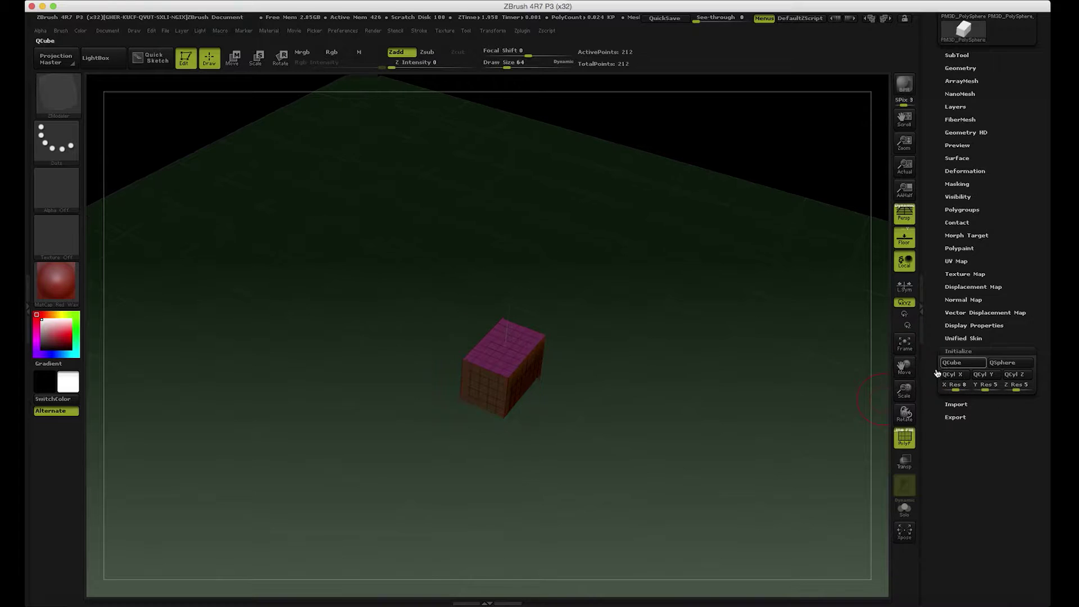
{"action": "left_click_drag", "start_coordinate": [815, 393], "coordinate": [703, 329]}
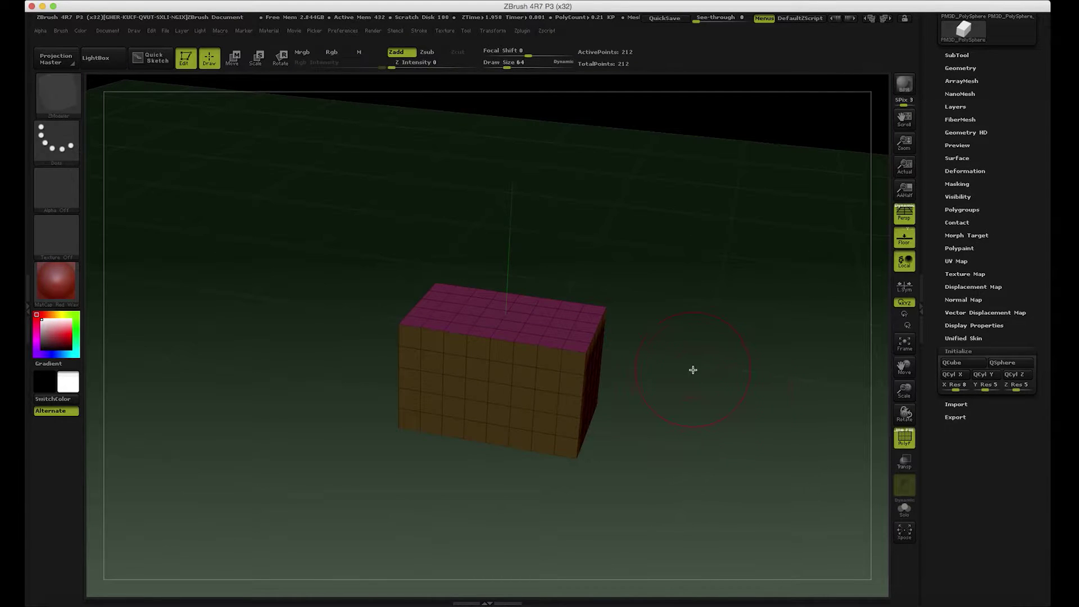
{"action": "mouse_move", "coordinate": [693, 370]}
{"action": "left_mouse_down"}
{"action": "mouse_move", "coordinate": [674, 371]}
{"action": "mouse_move", "coordinate": [694, 390]}
{"action": "mouse_move", "coordinate": [682, 383]}
{"action": "mouse_move", "coordinate": [798, 366]}
{"action": "mouse_move", "coordinate": [739, 395]}
{"action": "mouse_move", "coordinate": [717, 384]}
{"action": "left_mouse_up"}
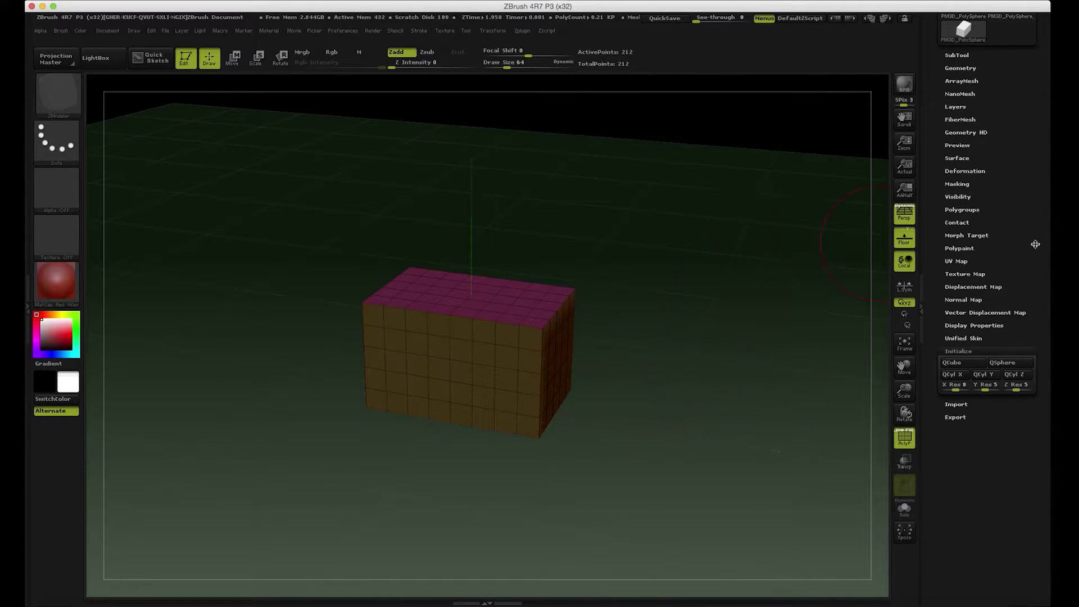
- Merge the whole box into one polygroup with GroupVisible and bring up the ZModeler menu
{"action": "left_click", "coordinate": [956, 212]}
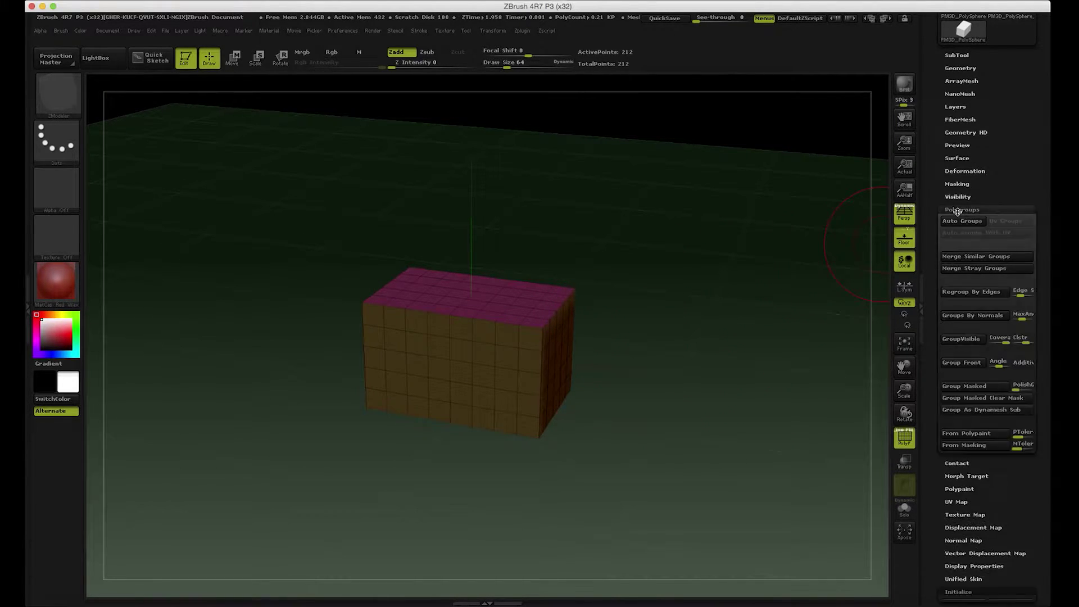
{"action": "left_click", "coordinate": [958, 339]}
{"action": "left_click_drag", "start_coordinate": [757, 448], "coordinate": [741, 457]}
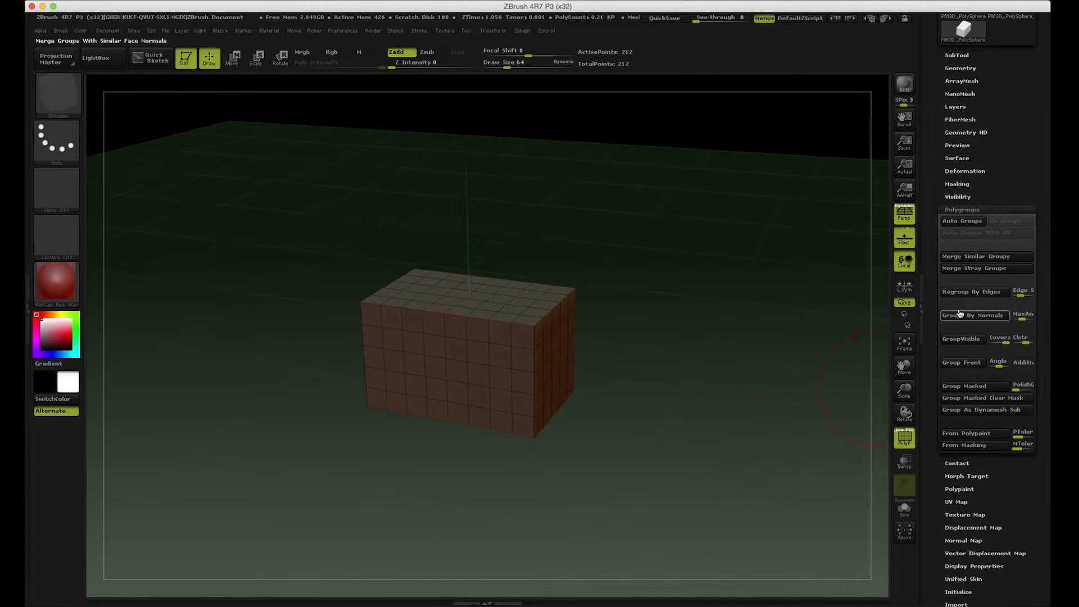
{"action": "left_click", "coordinate": [970, 209]}
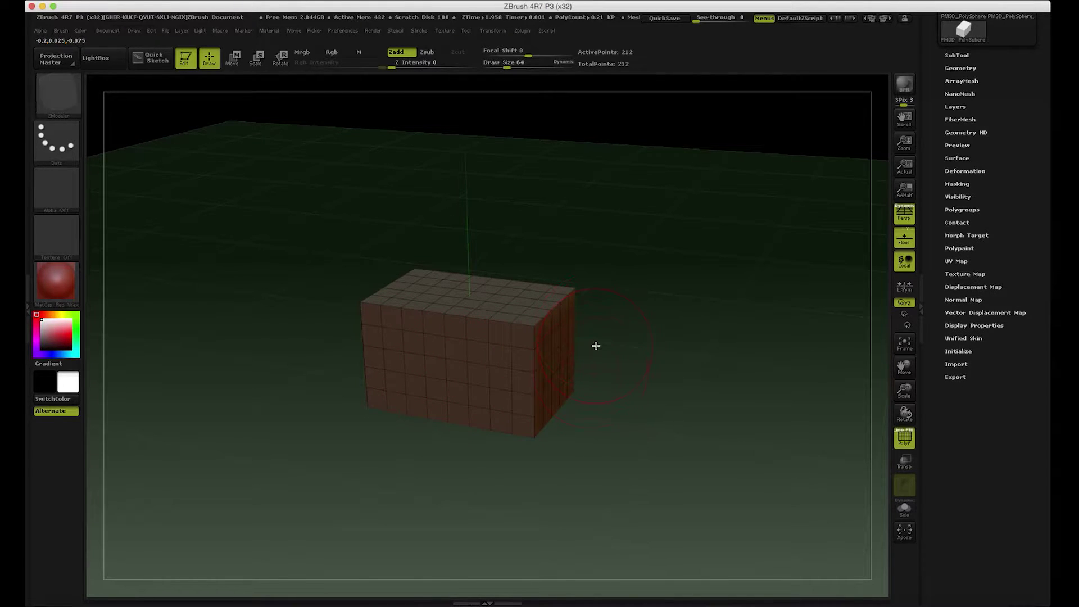
{"action": "left_click_drag", "start_coordinate": [595, 344], "coordinate": [601, 315]}
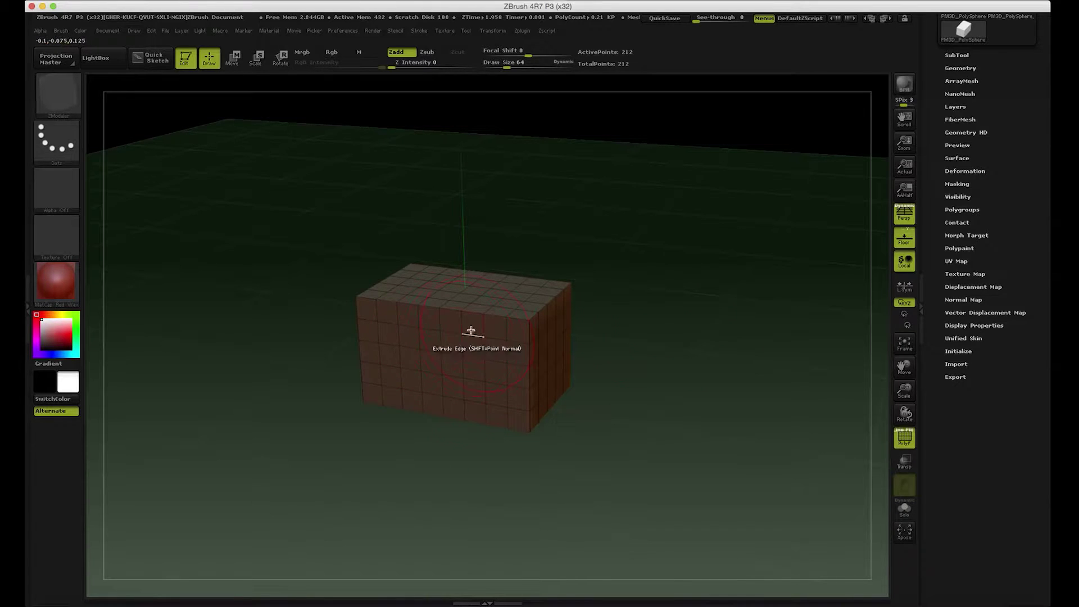
{"action": "key", "text": "space"}
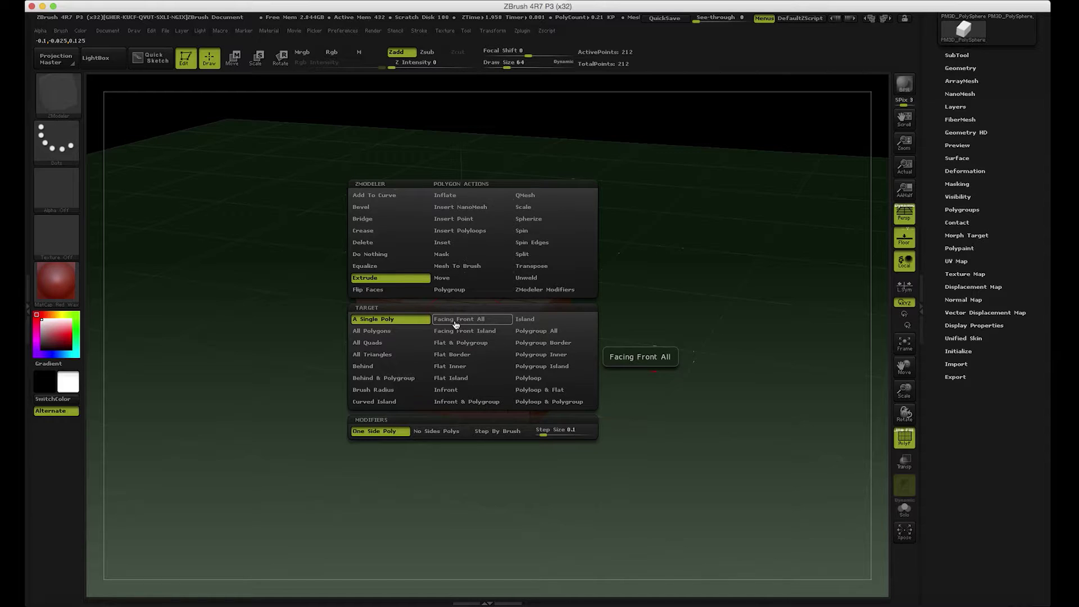
- Set ZModeler to Polygroup with A Single Poly target and enable Y-axis transform symmetry
{"action": "left_click", "coordinate": [442, 290]}
{"action": "left_click", "coordinate": [531, 378]}
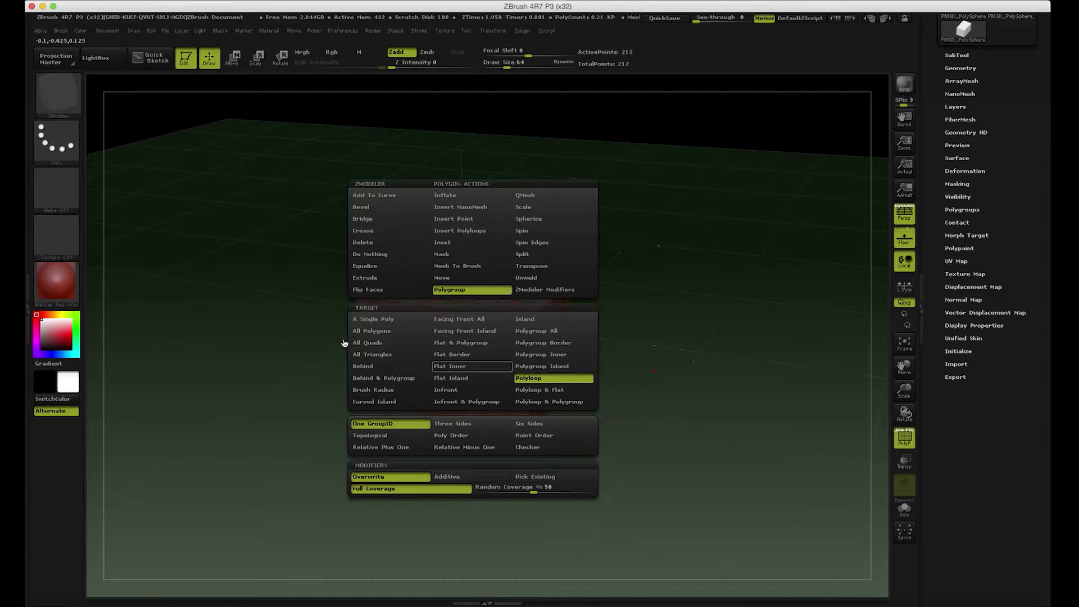
{"action": "left_click", "coordinate": [375, 319]}
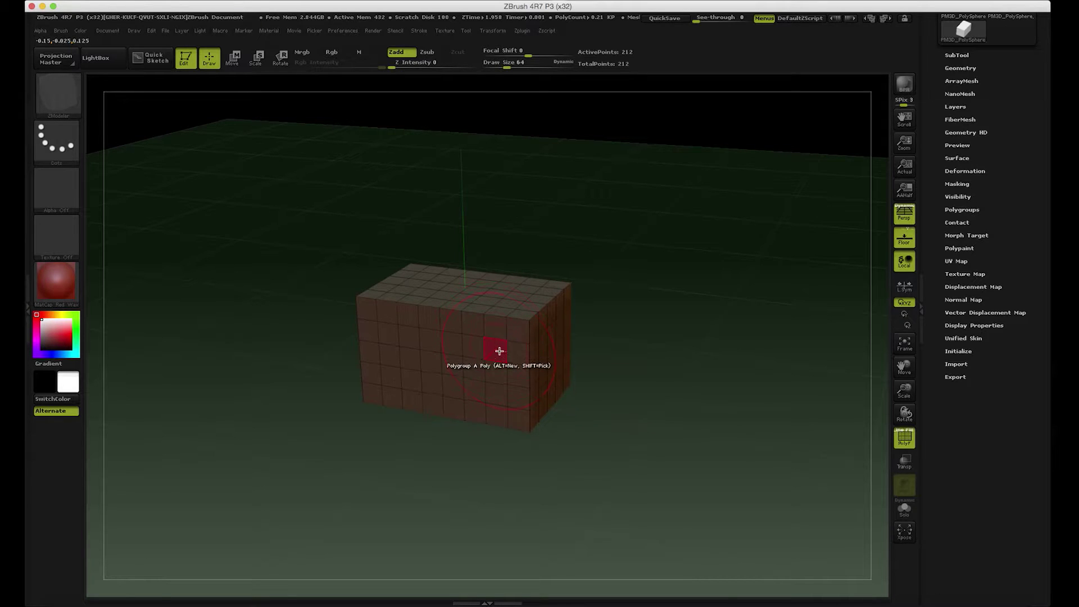
{"action": "key", "text": "shift"}
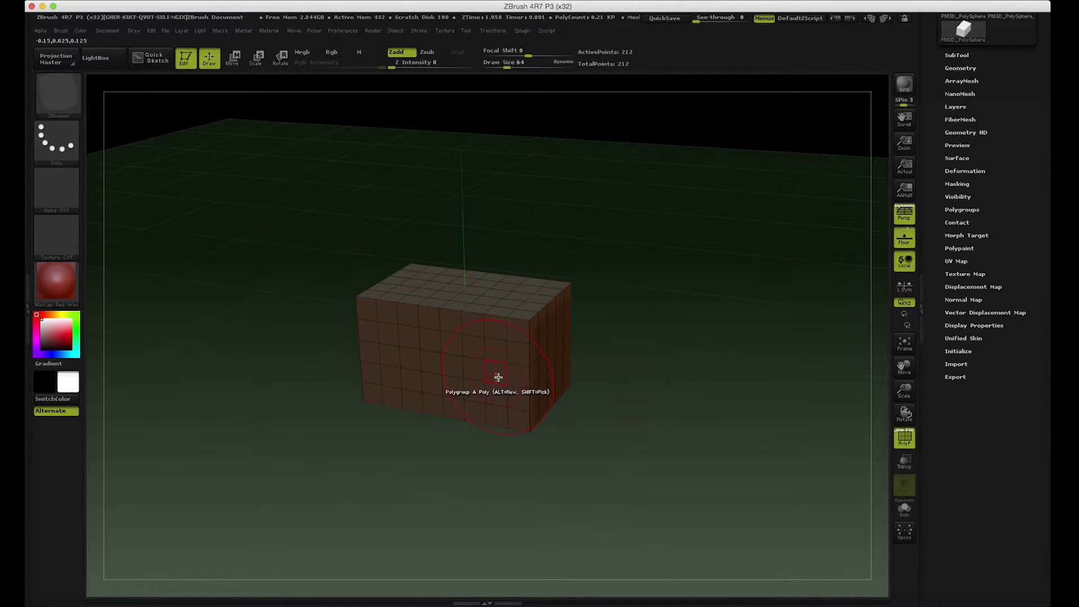
{"action": "left_click", "coordinate": [493, 31]}
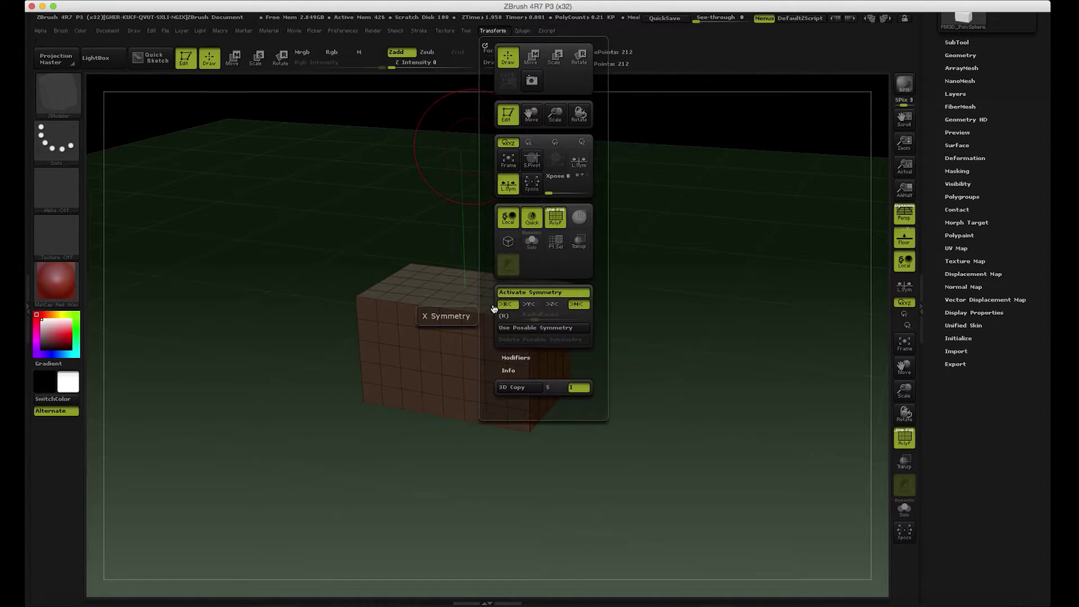
{"action": "left_click", "coordinate": [553, 305]}
{"action": "left_click", "coordinate": [533, 305]}
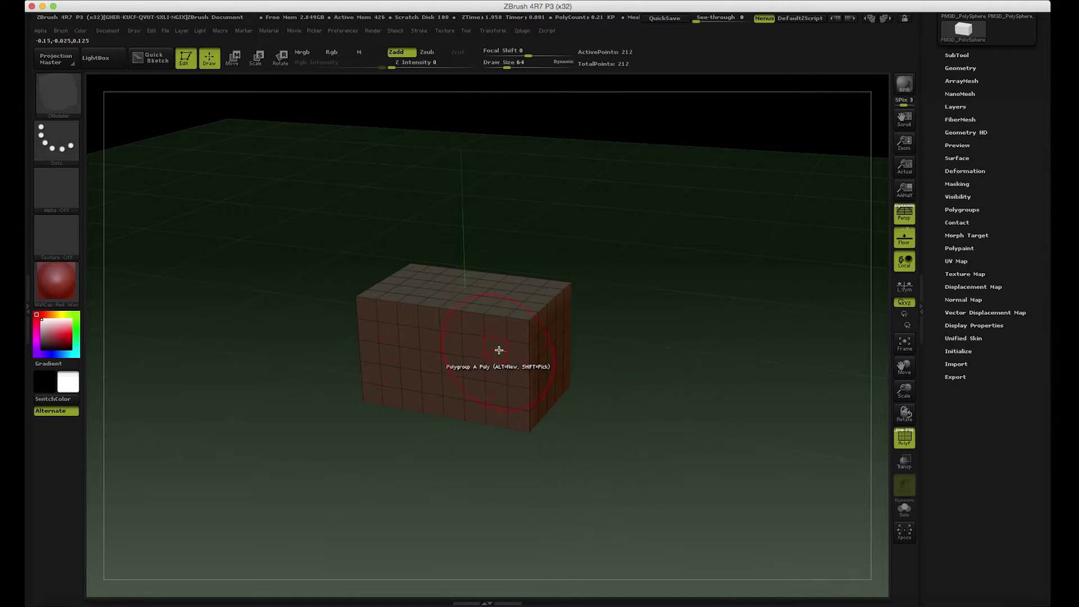
- Group two mirrored vertical strips on the front and two on the top in red
{"action": "left_click", "coordinate": [495, 349]}
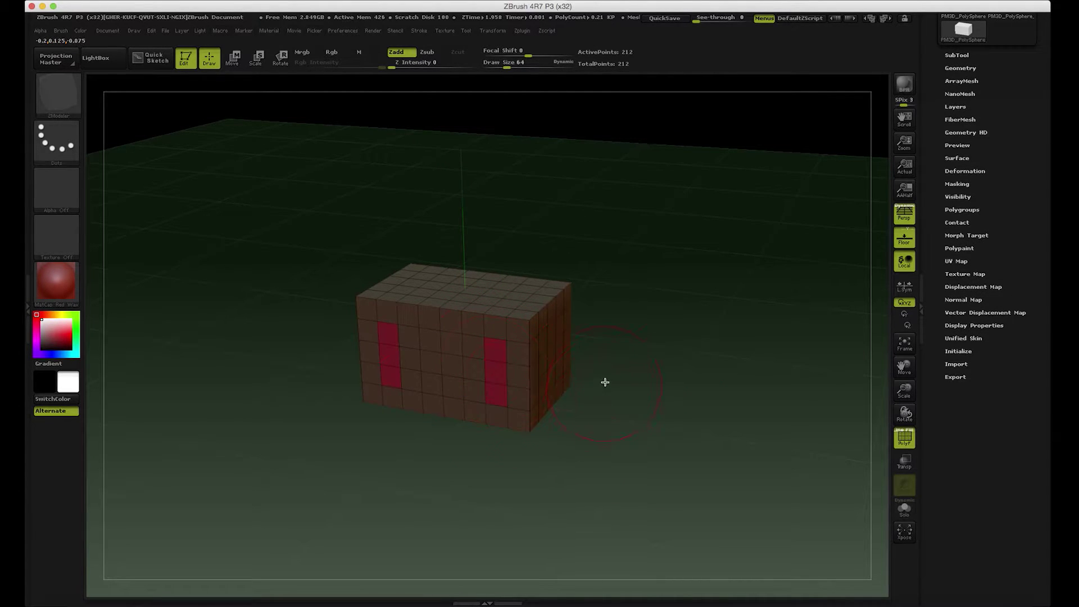
{"action": "left_click", "coordinate": [517, 296]}
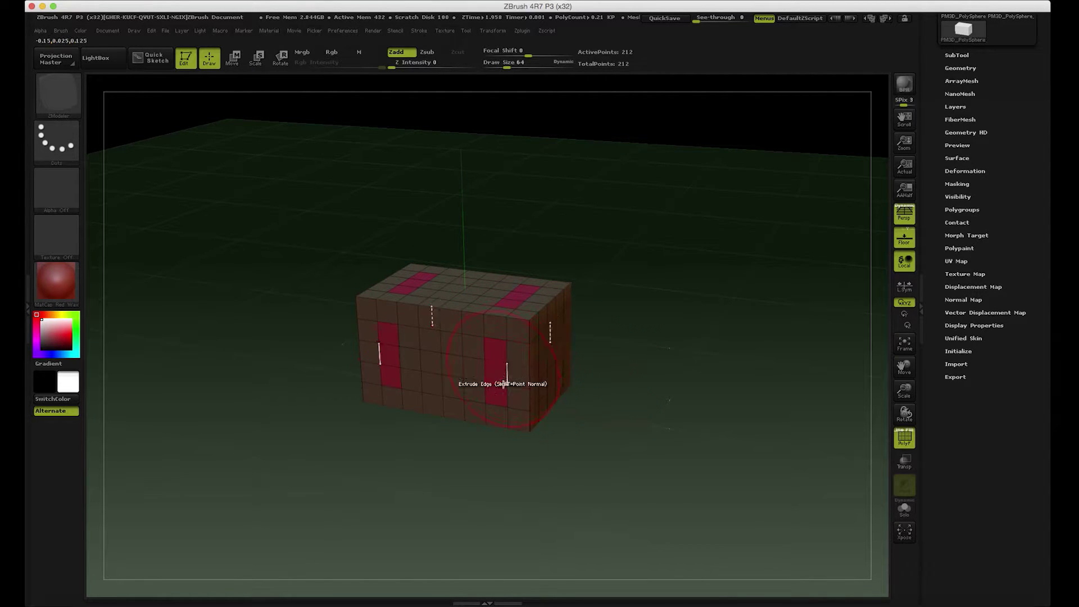
{"action": "mouse_move", "coordinate": [610, 416]}
{"action": "left_mouse_down"}
{"action": "mouse_move", "coordinate": [622, 318]}
{"action": "mouse_move", "coordinate": [609, 414]}
{"action": "mouse_move", "coordinate": [621, 412]}
{"action": "left_mouse_up"}
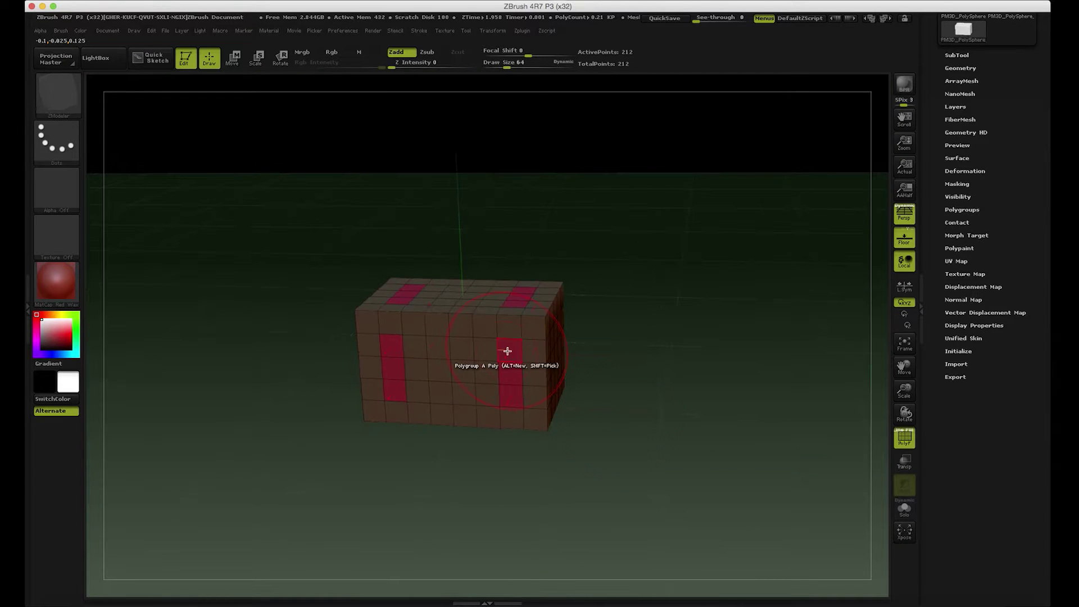
- Extrude the four red polygroup strips outward as raised blocks, bringing the box to 276 points
{"action": "key", "text": "space"}
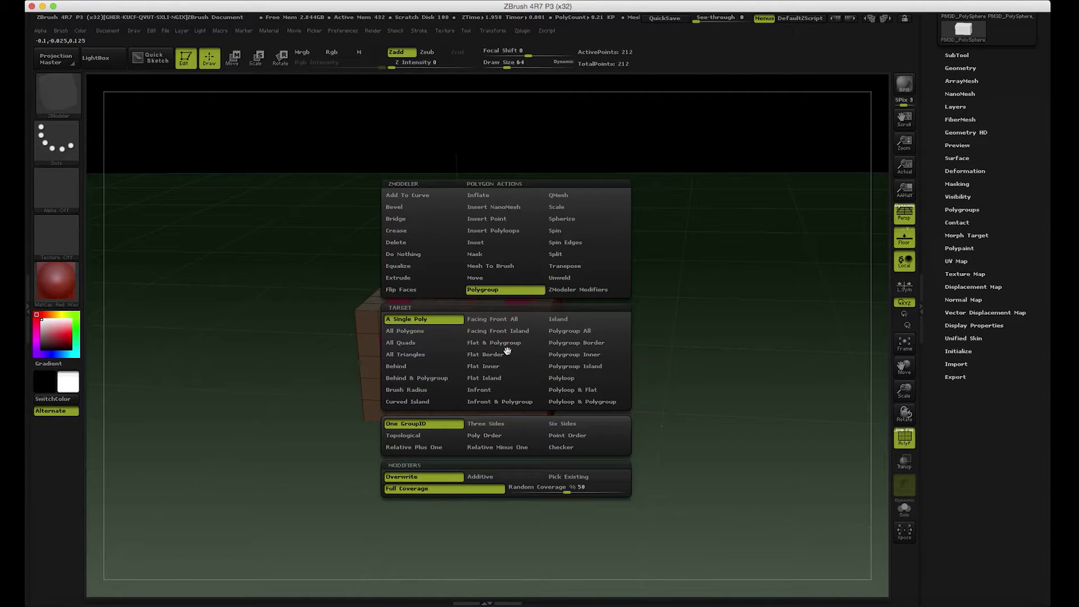
{"action": "left_click", "coordinate": [407, 279]}
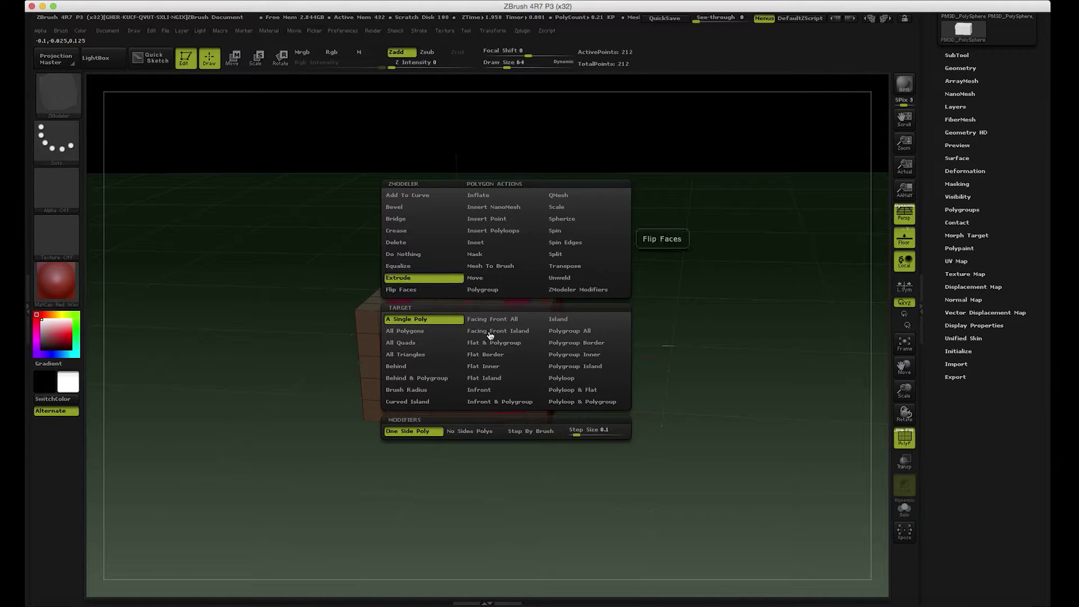
{"action": "left_click", "coordinate": [566, 334]}
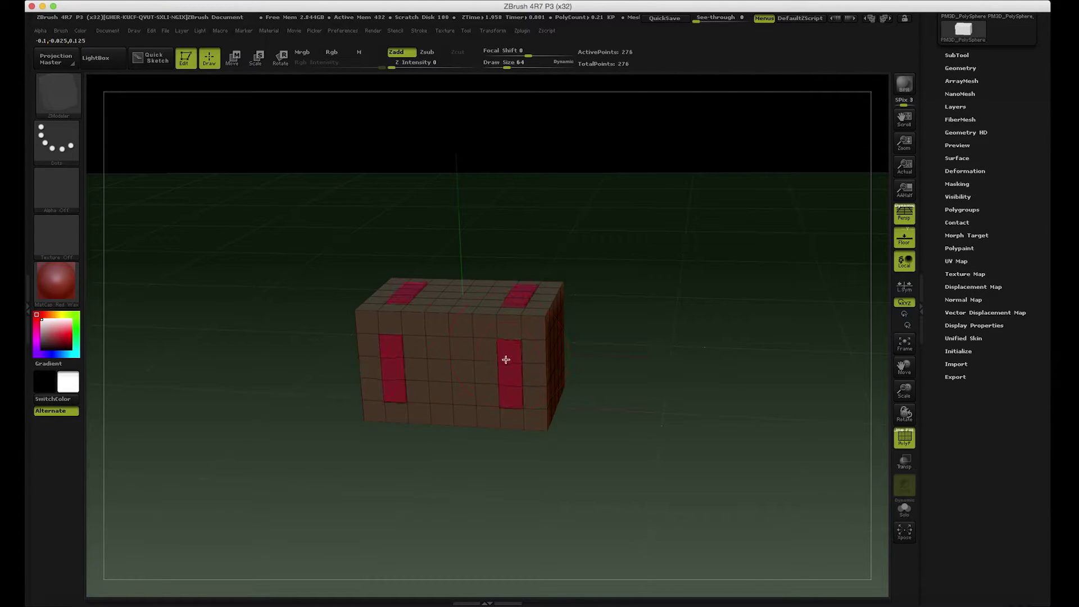
{"action": "mouse_move", "coordinate": [506, 360]}
{"action": "left_mouse_down"}
{"action": "mouse_move", "coordinate": [504, 392]}
{"action": "mouse_move", "coordinate": [504, 381]}
{"action": "left_mouse_up"}
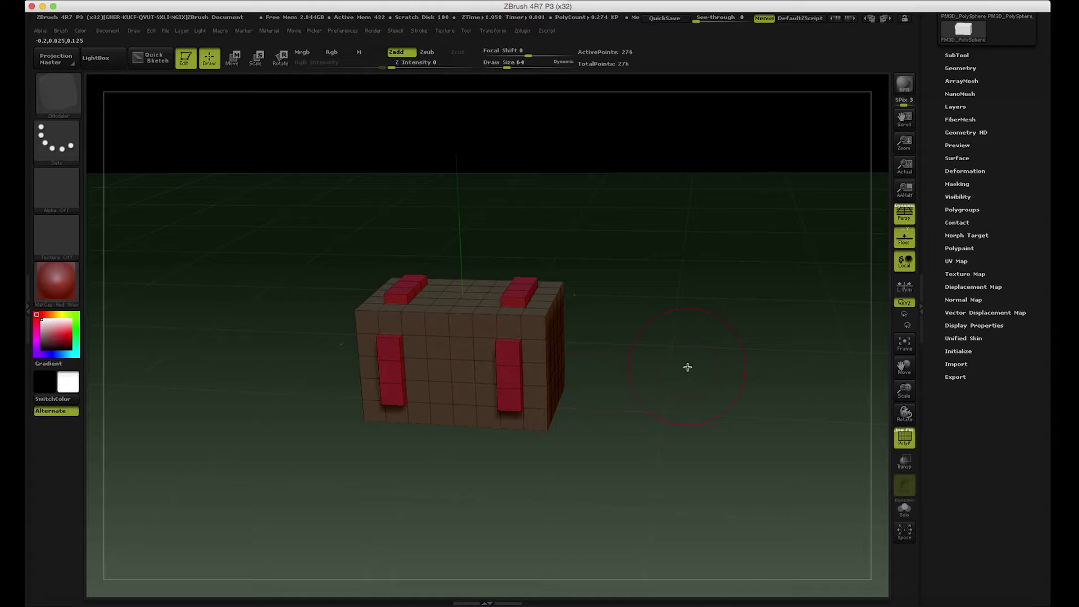
{"action": "left_click_drag", "start_coordinate": [688, 367], "coordinate": [657, 361]}
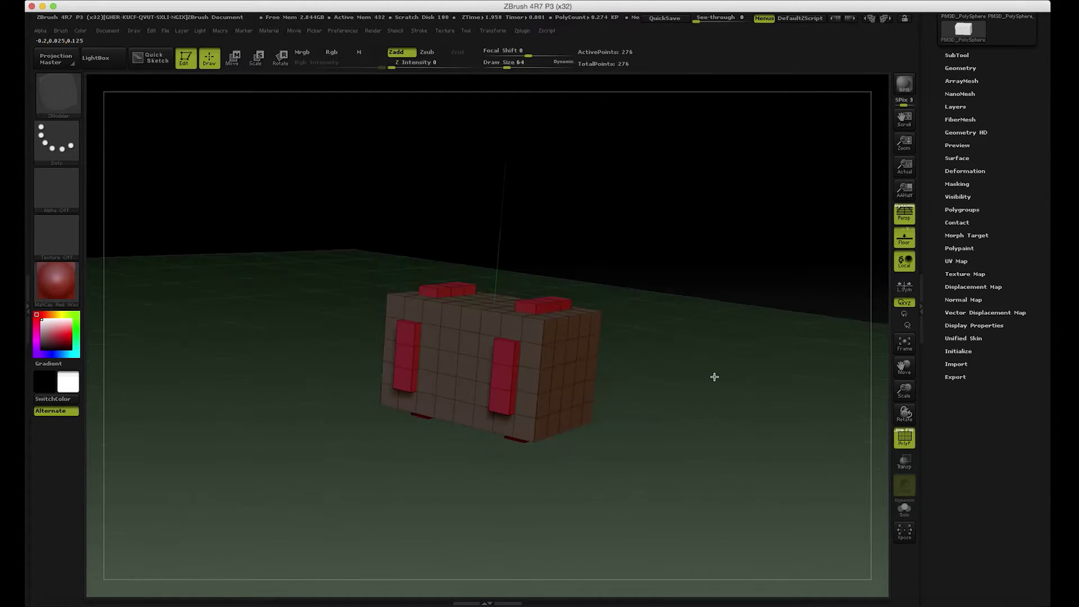
{"action": "left_click_drag", "start_coordinate": [714, 377], "coordinate": [655, 357]}
- Switch ZModeler back to Polygroup with the A Single Poly target and orbit around the box
{"action": "key", "text": "space"}
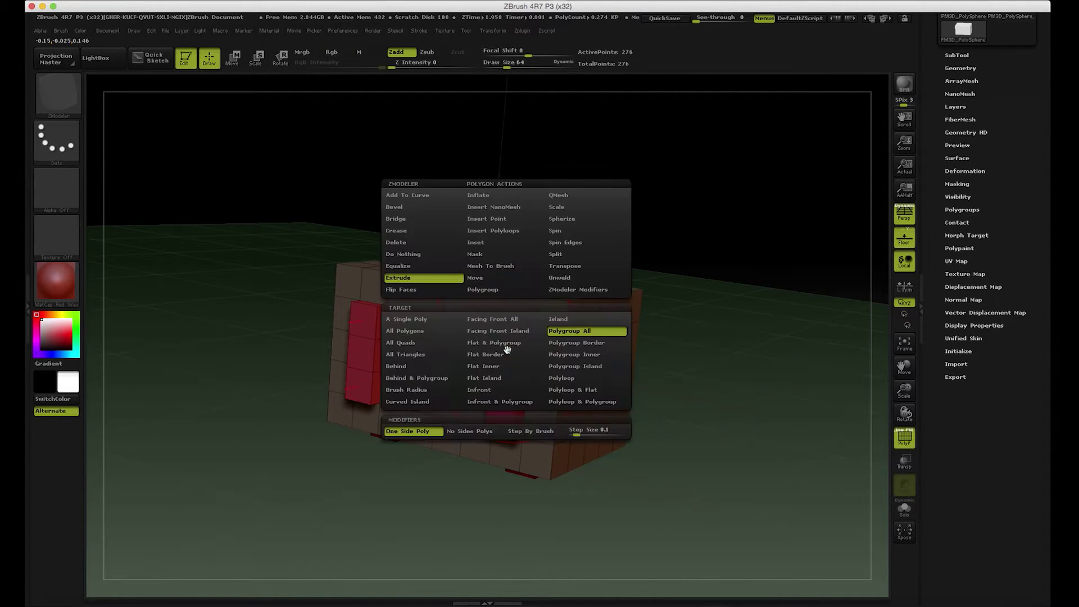
{"action": "left_click", "coordinate": [493, 291]}
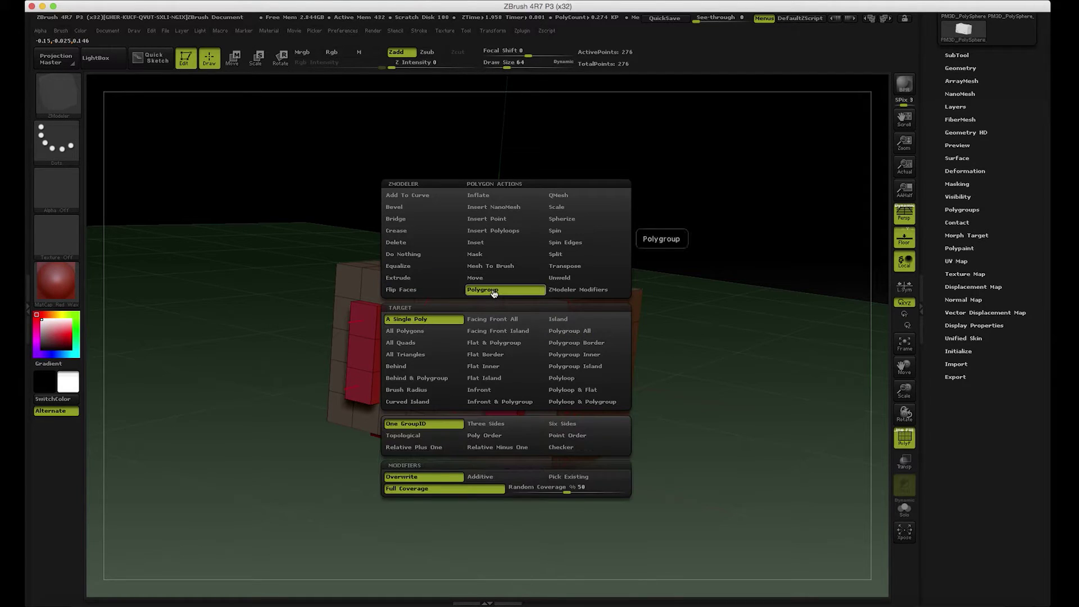
{"action": "left_click", "coordinate": [444, 317]}
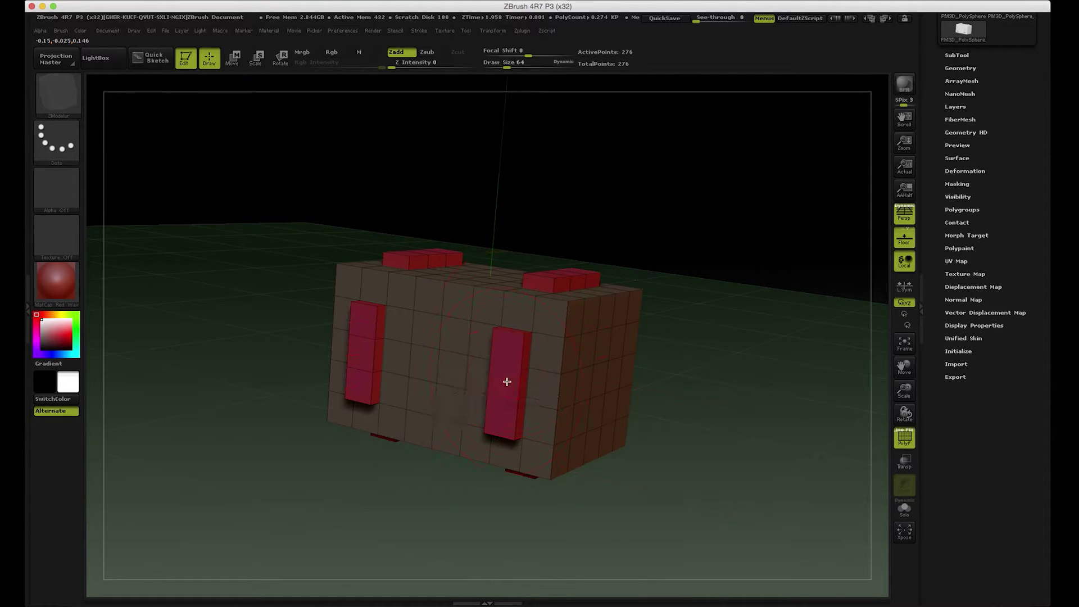
{"action": "left_click_drag", "start_coordinate": [660, 263], "coordinate": [653, 302]}
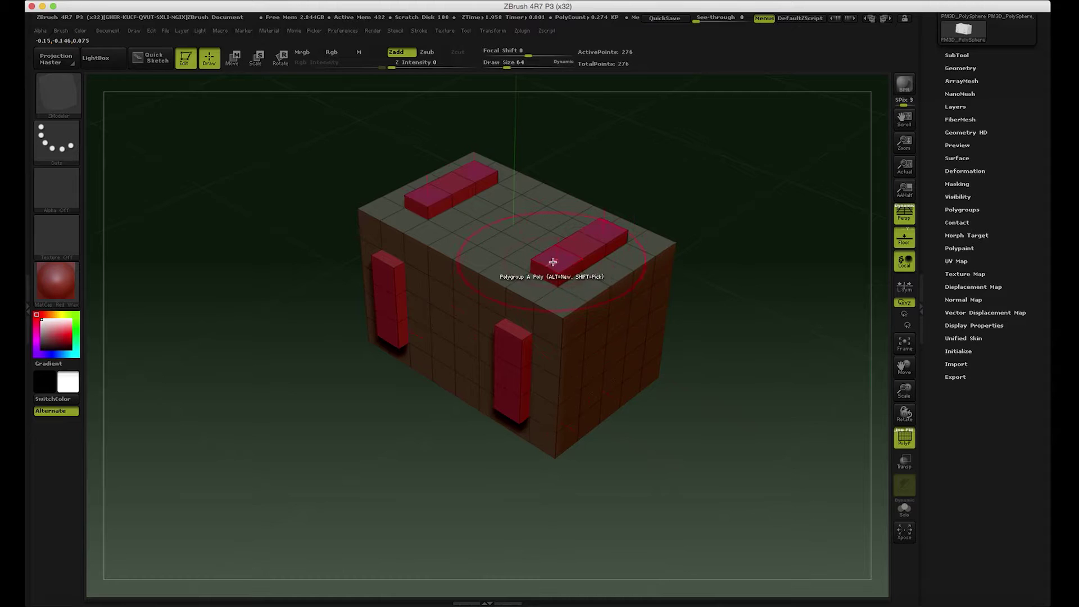
{"action": "left_click_drag", "start_coordinate": [712, 393], "coordinate": [721, 366]}
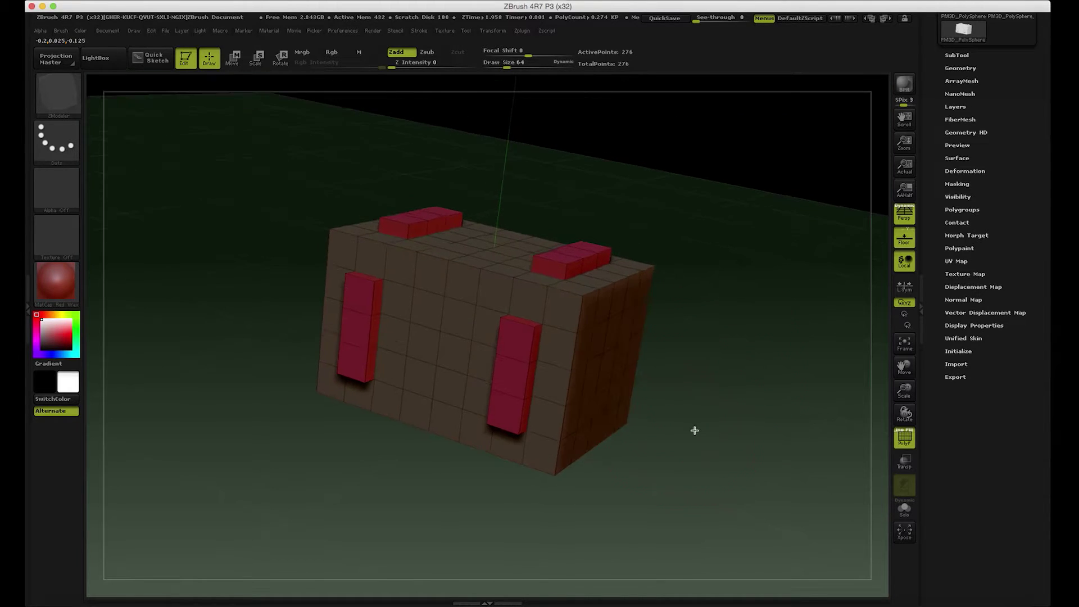
{"action": "left_click_drag", "start_coordinate": [693, 429], "coordinate": [677, 366]}
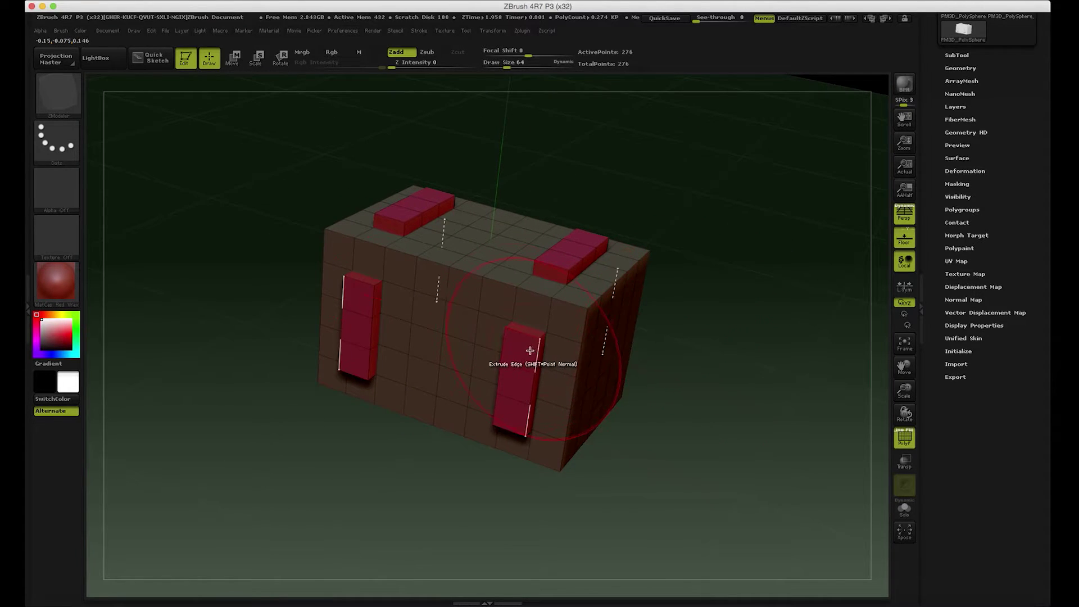
{"action": "left_click_drag", "start_coordinate": [802, 484], "coordinate": [618, 398]}
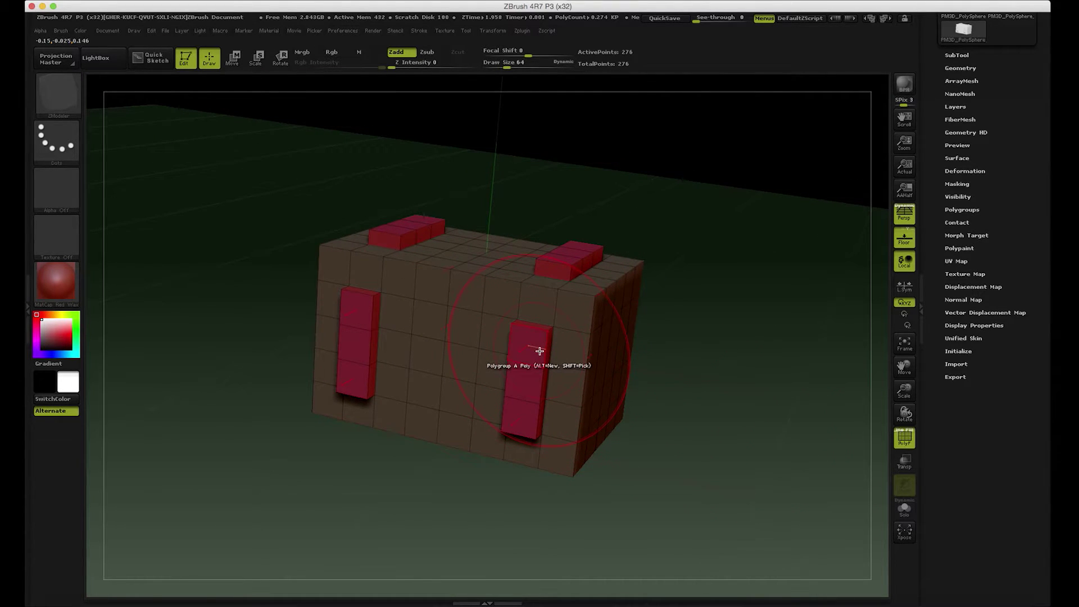
- Scale the red block tops inward around polygon centres to taper them, and turn PolyF off
{"action": "key", "text": "space"}
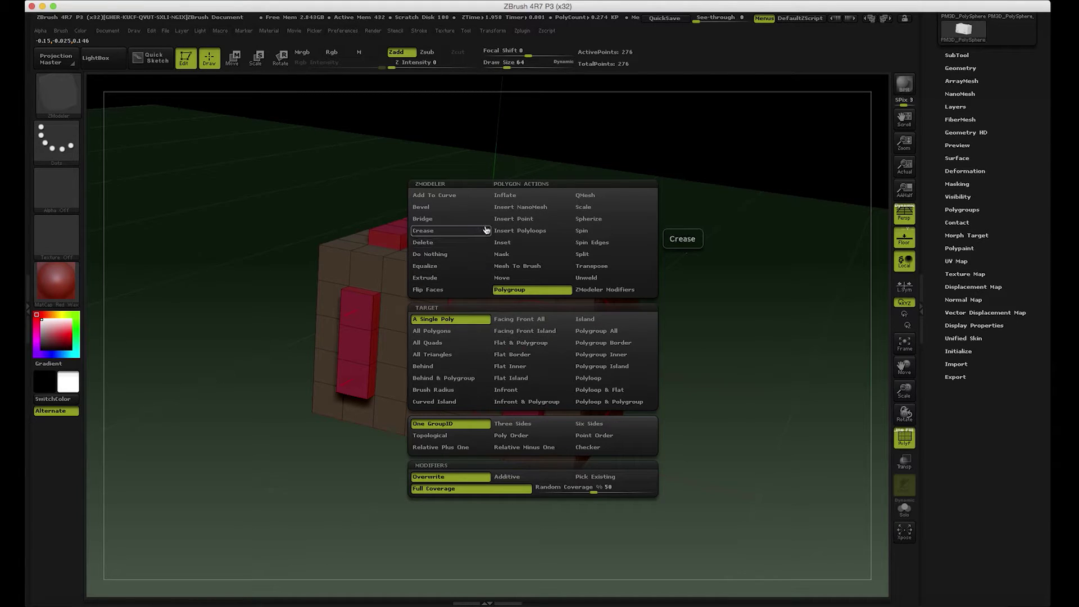
{"action": "left_click", "coordinate": [585, 207]}
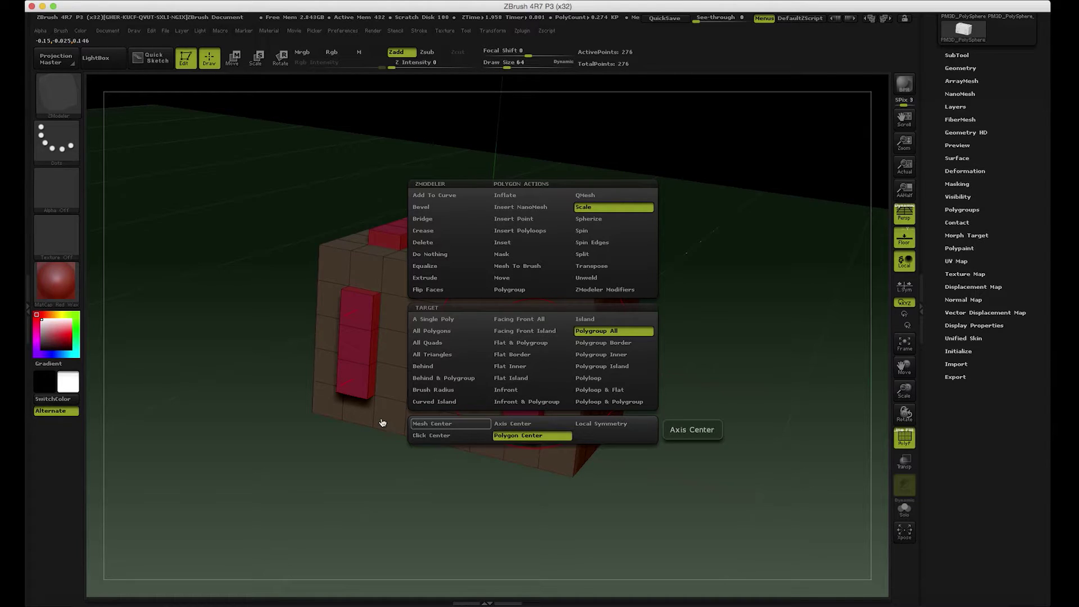
{"action": "left_click", "coordinate": [530, 436]}
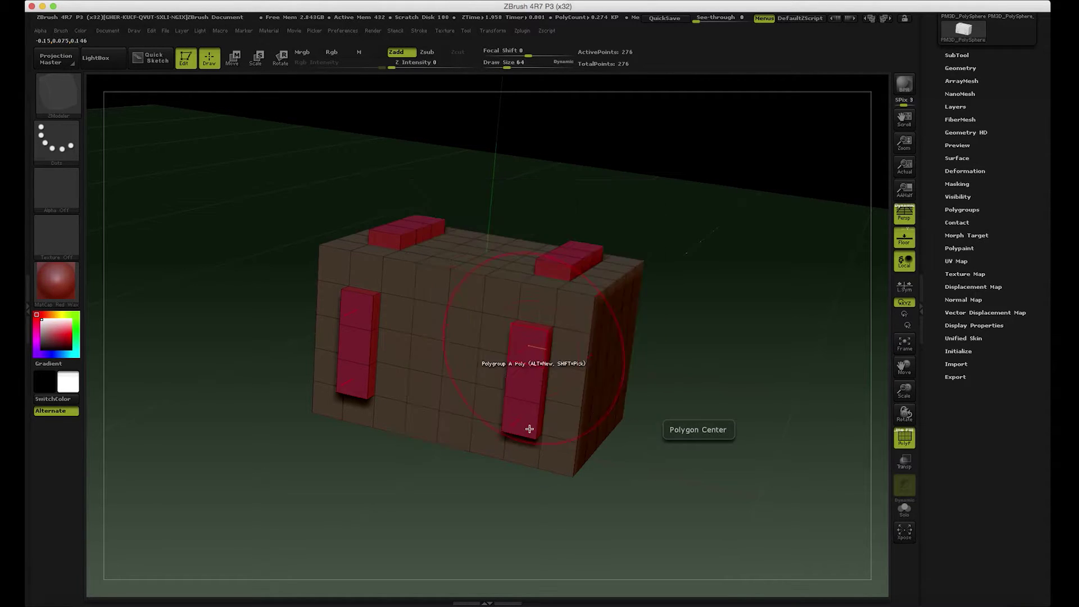
{"action": "left_click_drag", "start_coordinate": [517, 352], "coordinate": [479, 358]}
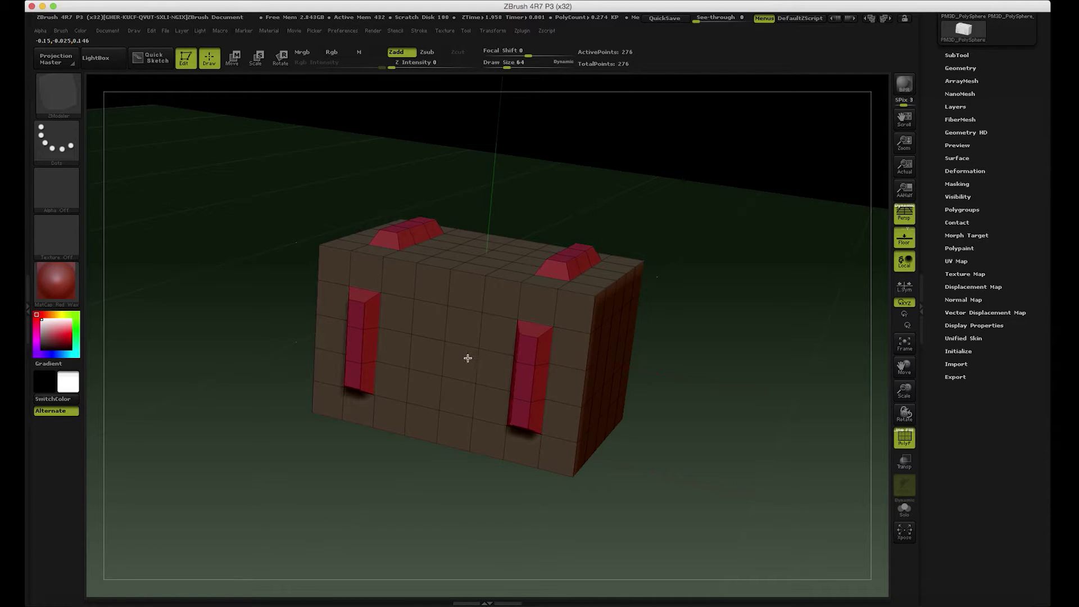
{"action": "left_click_drag", "start_coordinate": [694, 356], "coordinate": [713, 354]}
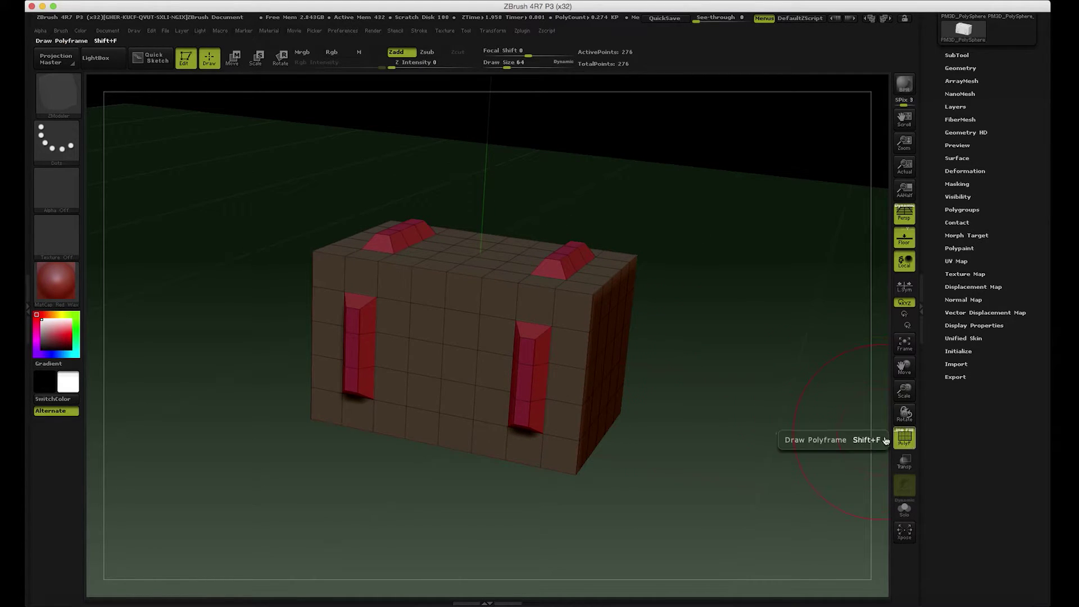
{"action": "left_click", "coordinate": [904, 438]}
{"action": "left_click_drag", "start_coordinate": [690, 417], "coordinate": [694, 422], "text": "shift"}
- Turn on Dynamic subdivision in Tool > Geometry to preview the smoothed box
{"action": "left_click_drag", "start_coordinate": [694, 381], "coordinate": [686, 416]}
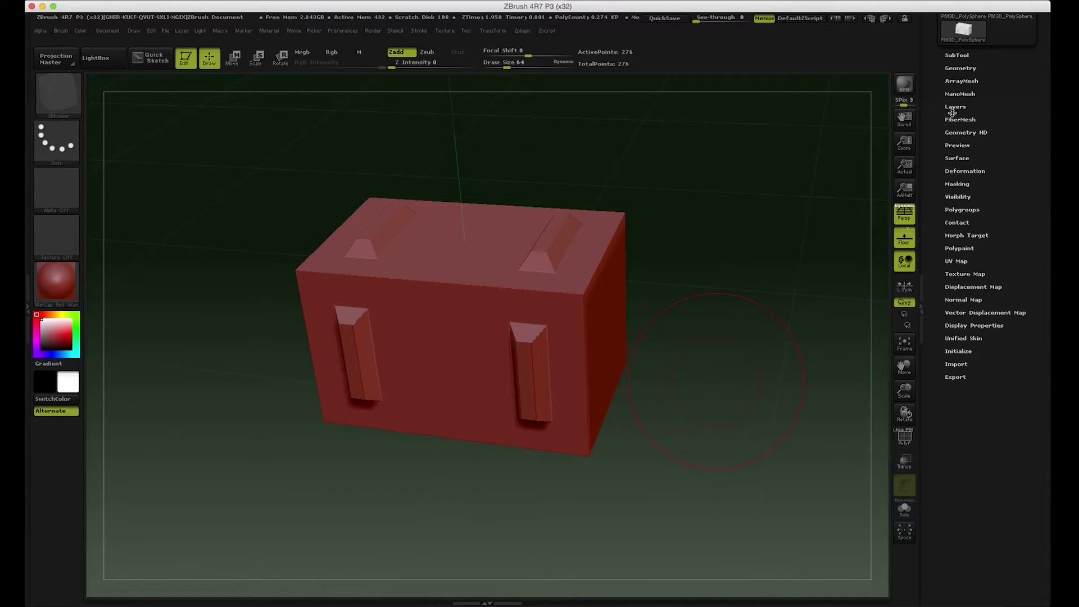
{"action": "left_click_drag", "start_coordinate": [934, 167], "coordinate": [933, 195]}
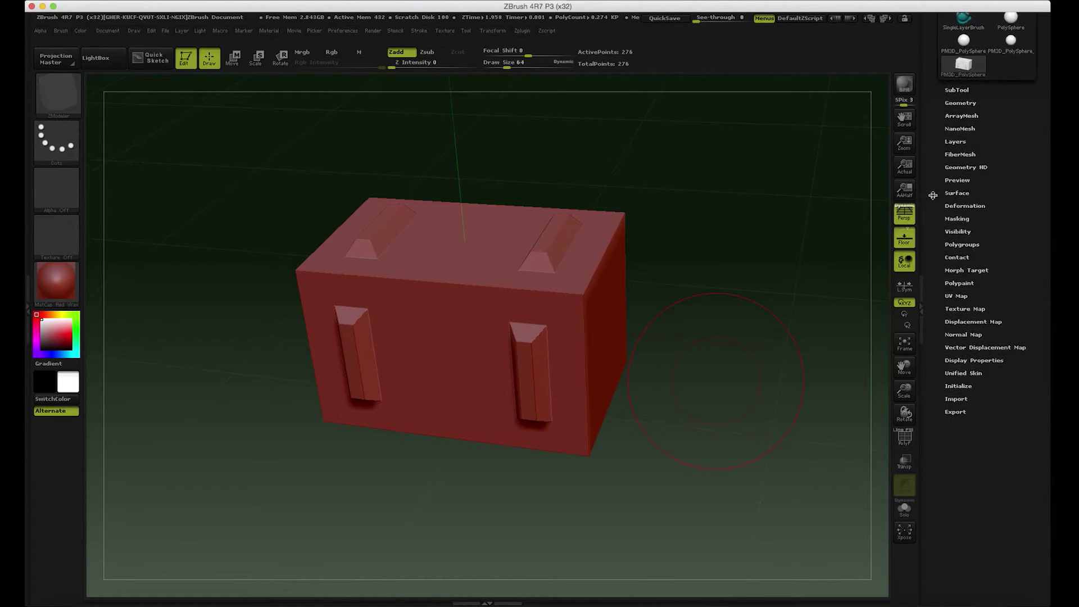
{"action": "left_click", "coordinate": [956, 104]}
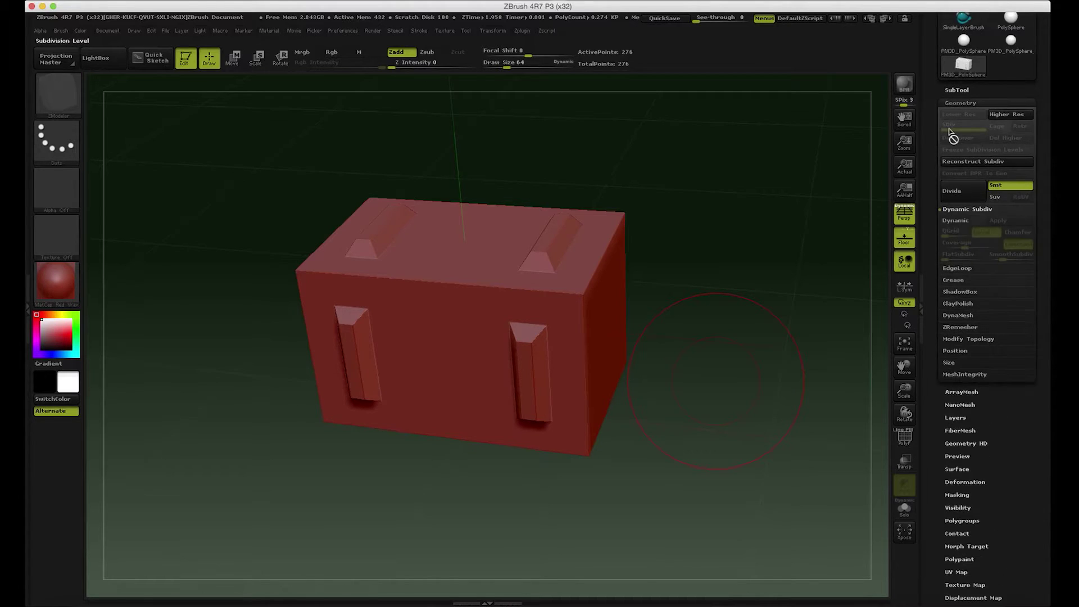
{"action": "left_click", "coordinate": [961, 221]}
{"action": "left_click_drag", "start_coordinate": [838, 316], "coordinate": [756, 319]}
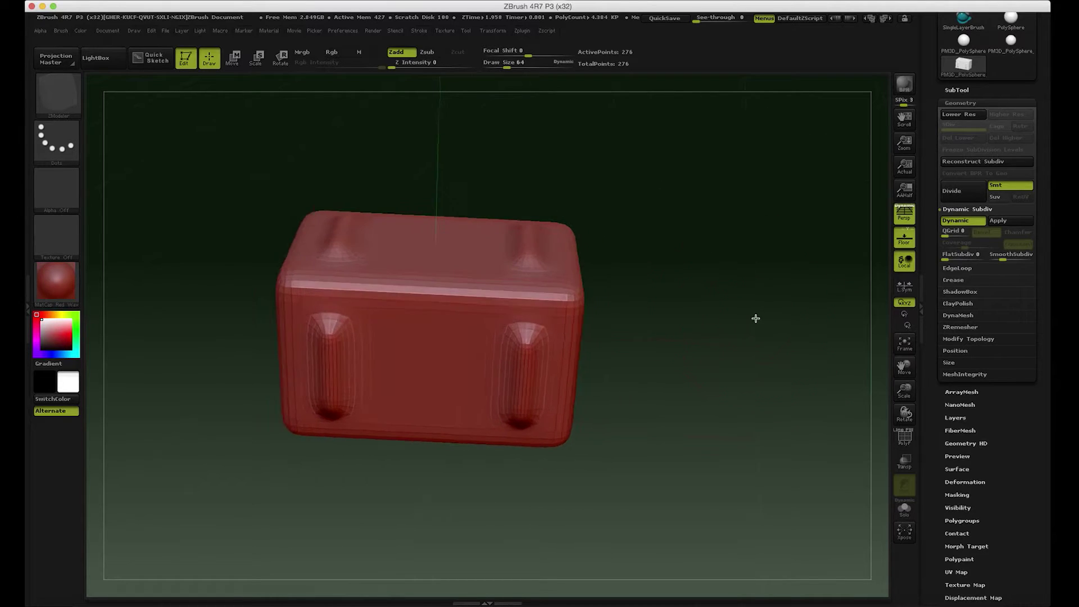
- Set QGrid to 6 so the box edges get crisp bevels
{"action": "left_click", "coordinate": [965, 209]}
{"action": "left_click", "coordinate": [964, 209]}
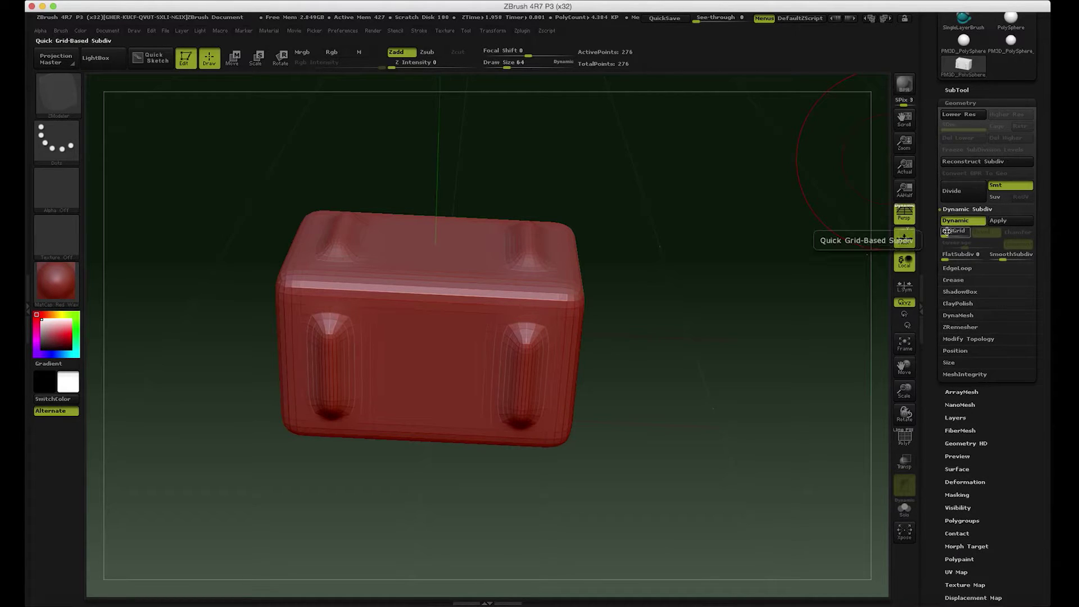
{"action": "left_click_drag", "start_coordinate": [946, 235], "coordinate": [950, 235]}
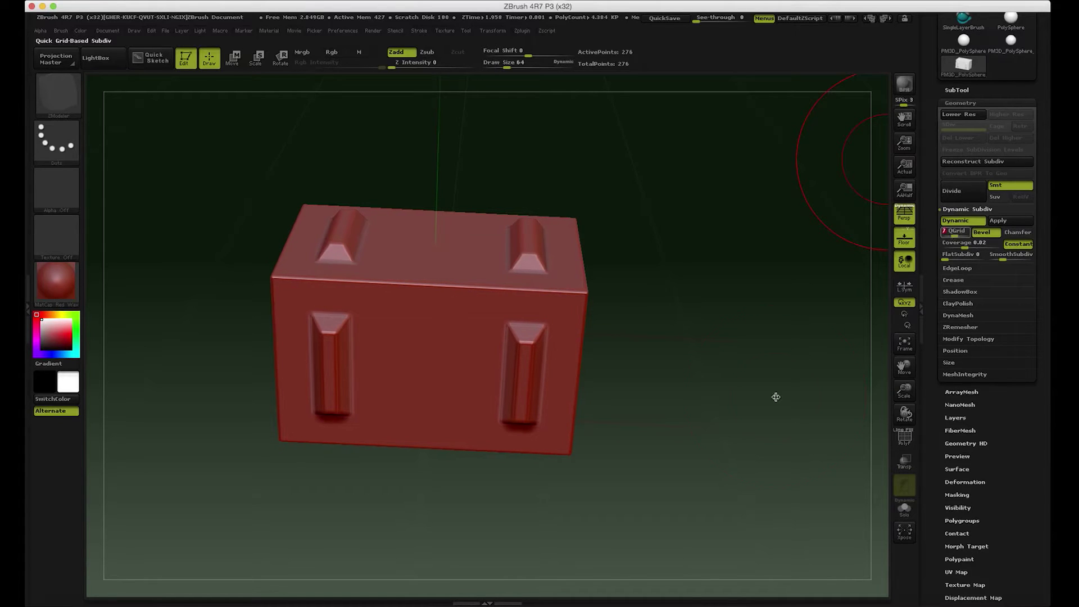
{"action": "mouse_move", "coordinate": [776, 396]}
{"action": "left_mouse_down"}
{"action": "mouse_move", "coordinate": [653, 465]}
{"action": "mouse_move", "coordinate": [652, 441]}
{"action": "mouse_move", "coordinate": [703, 421]}
{"action": "mouse_move", "coordinate": [715, 392]}
{"action": "left_mouse_up"}
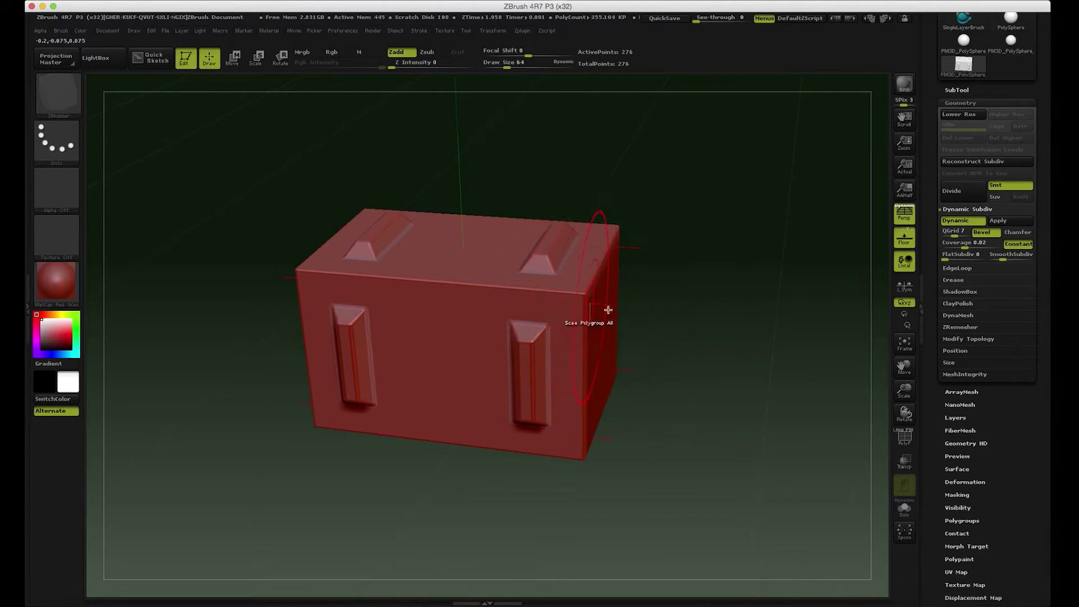
{"action": "mouse_move", "coordinate": [768, 386]}
{"action": "left_mouse_down"}
{"action": "mouse_move", "coordinate": [759, 378]}
{"action": "mouse_move", "coordinate": [768, 386]}
{"action": "mouse_move", "coordinate": [846, 251]}
{"action": "left_mouse_up"}
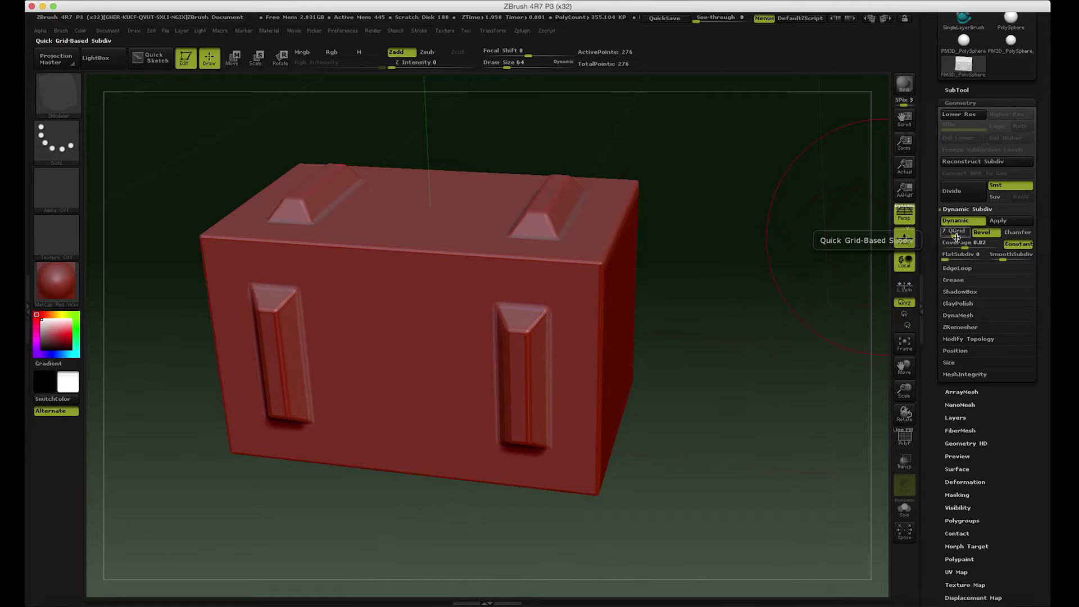
{"action": "left_click_drag", "start_coordinate": [954, 236], "coordinate": [962, 249]}
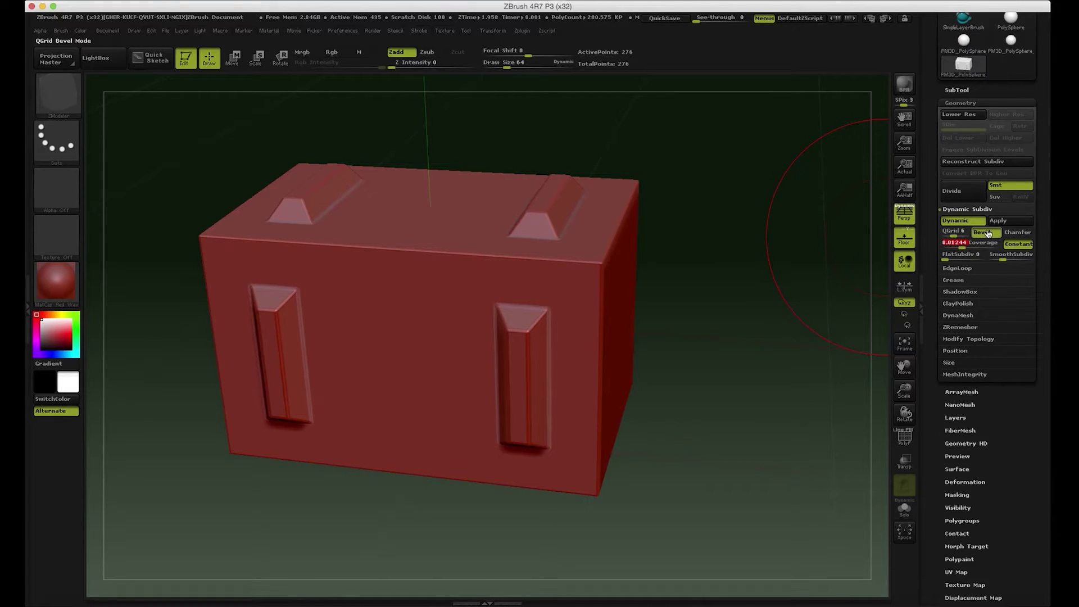
- Try Chamfer edges with QGrid values 7, 0, 2 and 8 and reduced coverage
{"action": "left_click", "coordinate": [1011, 233]}
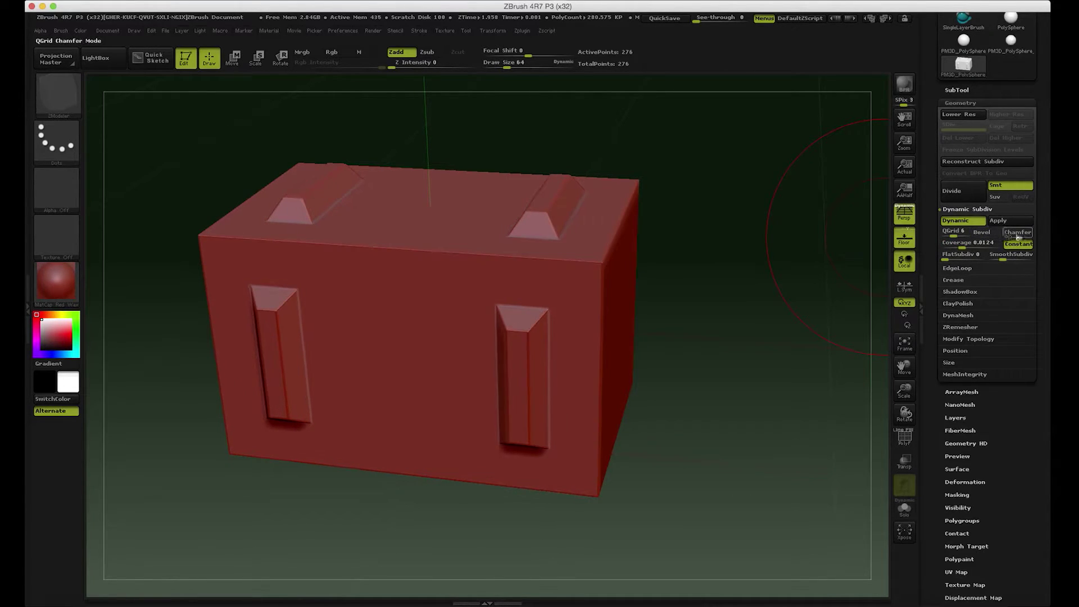
{"action": "left_click", "coordinate": [954, 237]}
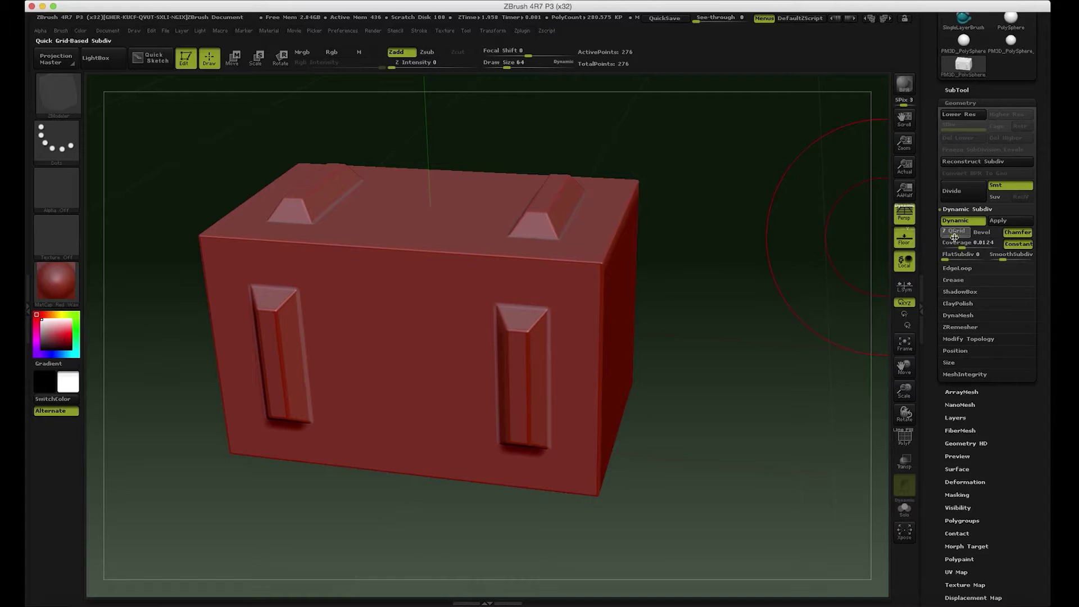
{"action": "left_click", "coordinate": [944, 236]}
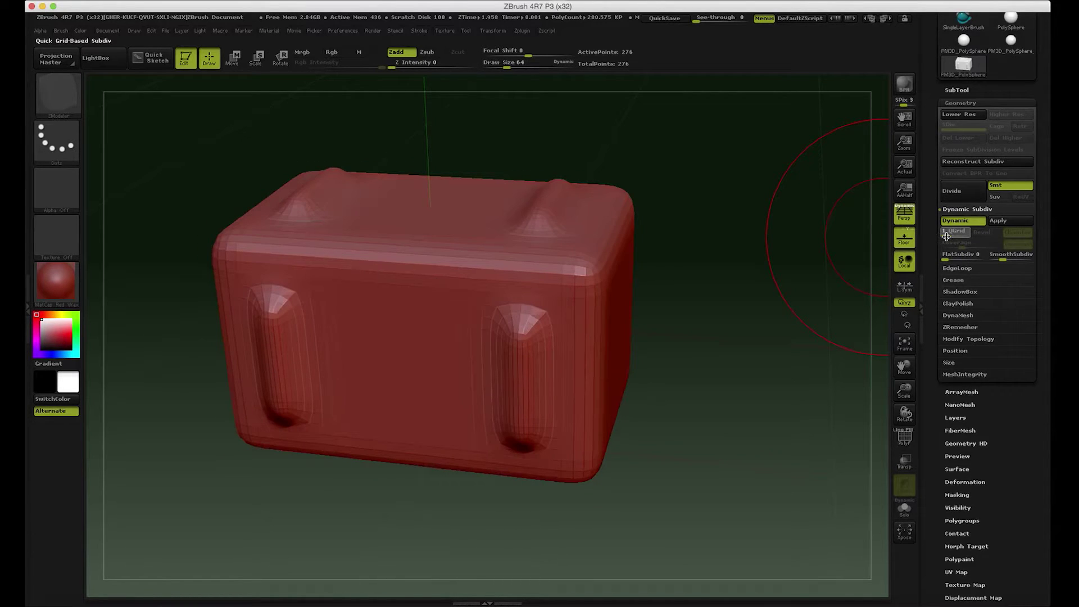
{"action": "left_click", "coordinate": [947, 237]}
{"action": "left_click_drag", "start_coordinate": [960, 244], "coordinate": [956, 244]}
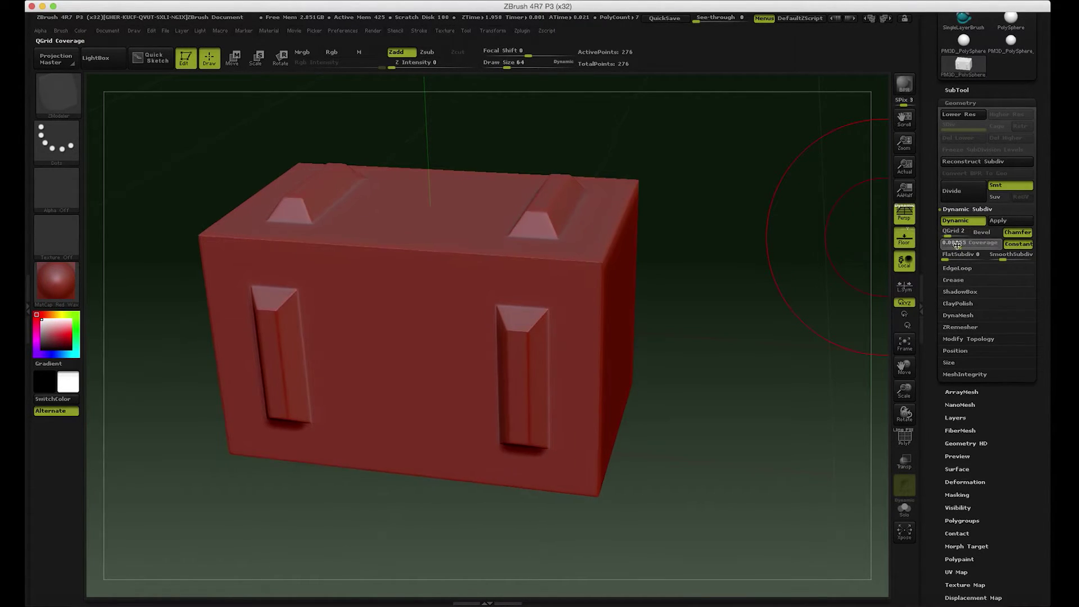
{"action": "left_click", "coordinate": [956, 236]}
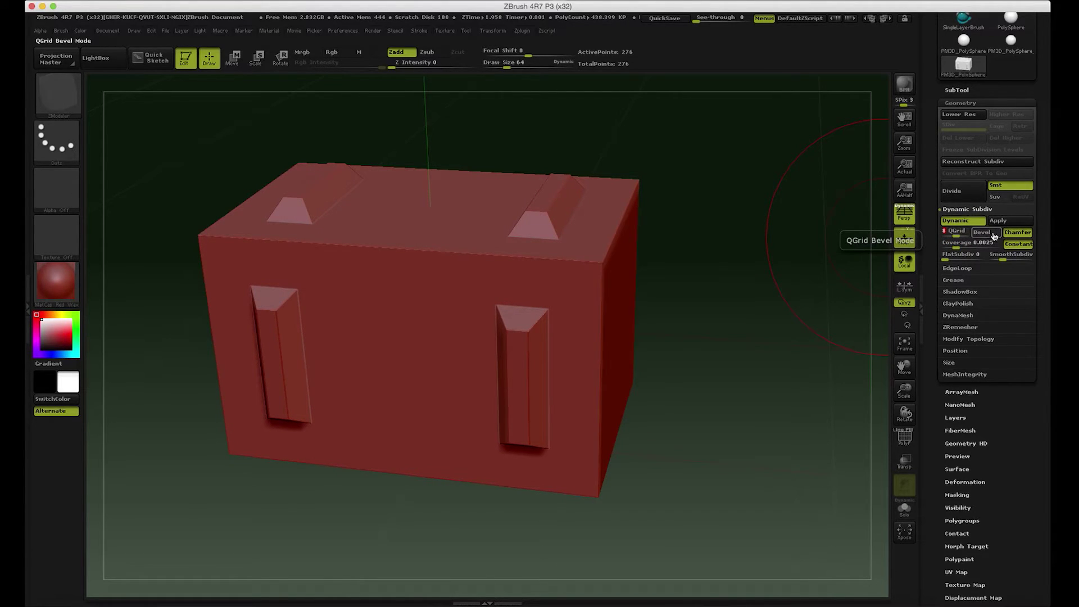
- Switch QGrid edges to Bevel with Chamfer off and set Coverage to 0.00014
{"action": "left_click", "coordinate": [989, 236]}
{"action": "left_click", "coordinate": [1015, 234]}
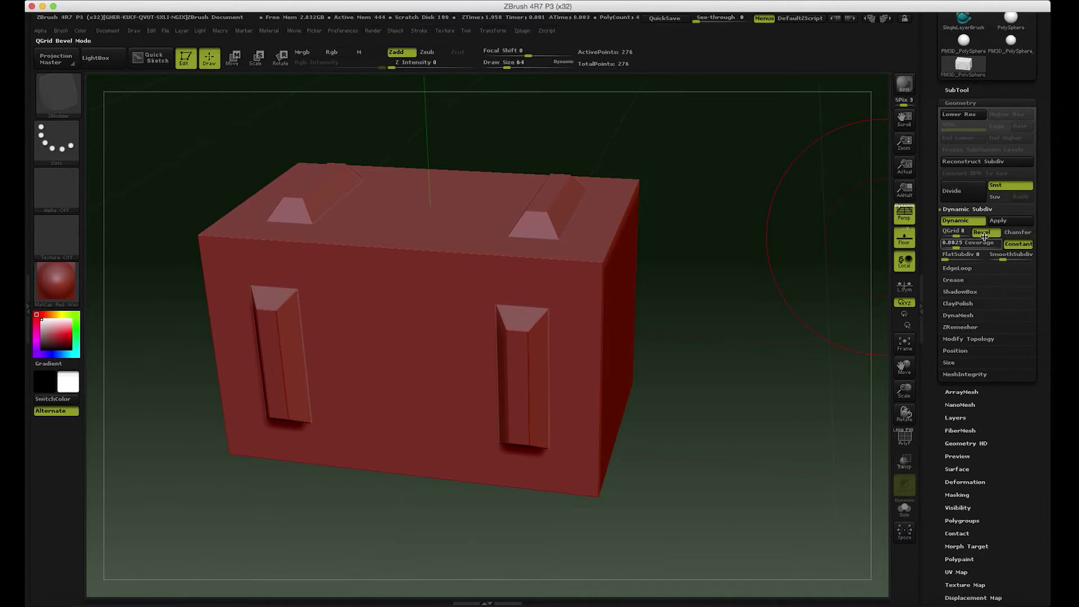
{"action": "left_click_drag", "start_coordinate": [955, 245], "coordinate": [957, 244]}
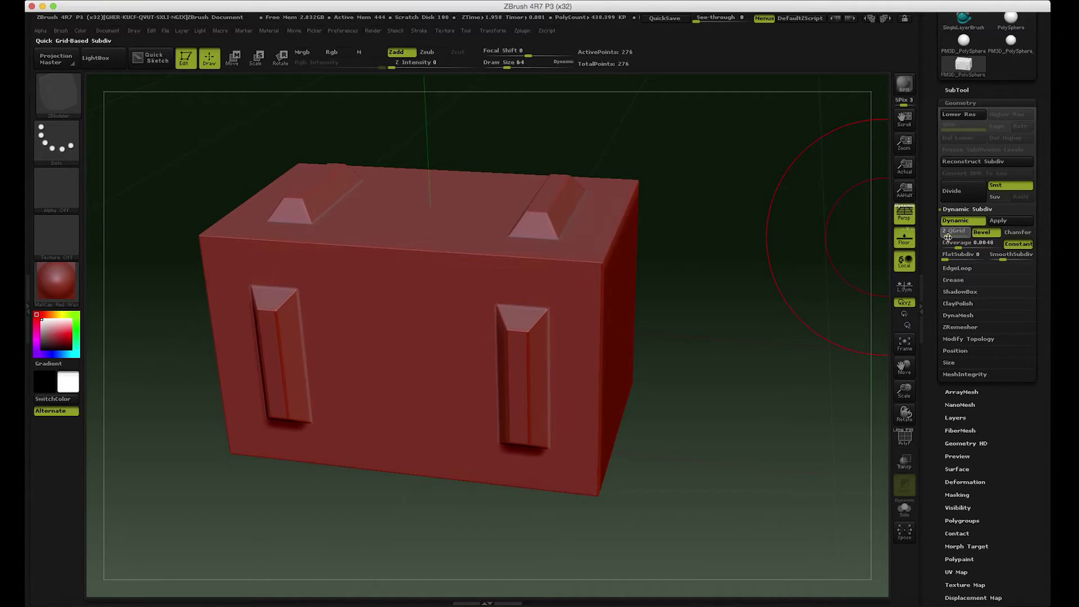
{"action": "left_click", "coordinate": [950, 244]}
{"action": "type", "text": "0.00014"}
{"action": "key", "text": "Return"}
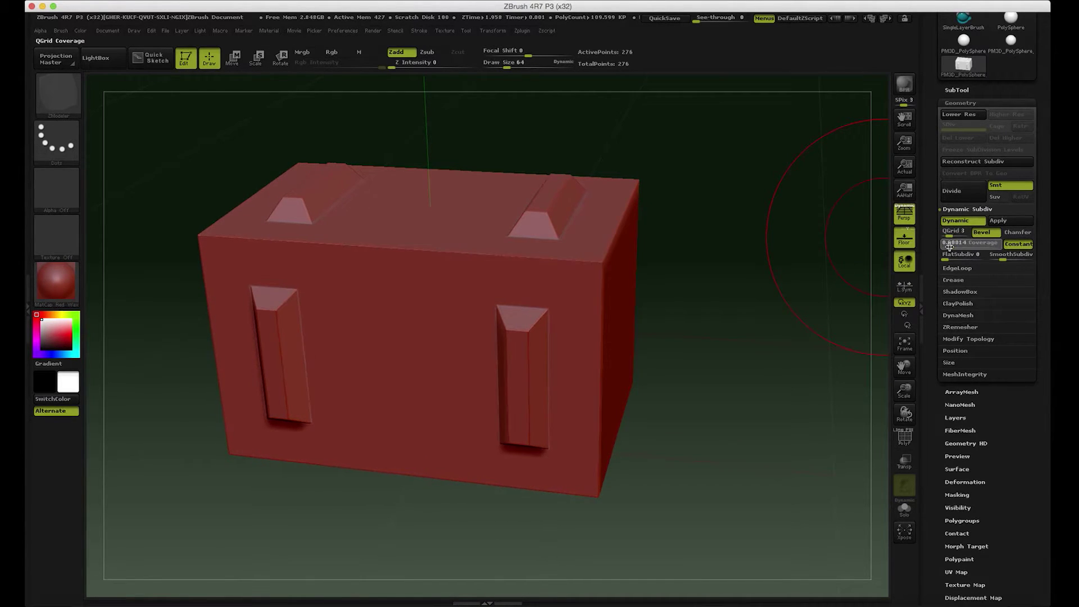
- Widen the bevel Coverage to about 0.0097 and shrink the Draw Size from 64 to 15
{"action": "left_click_drag", "start_coordinate": [963, 246], "coordinate": [961, 248]}
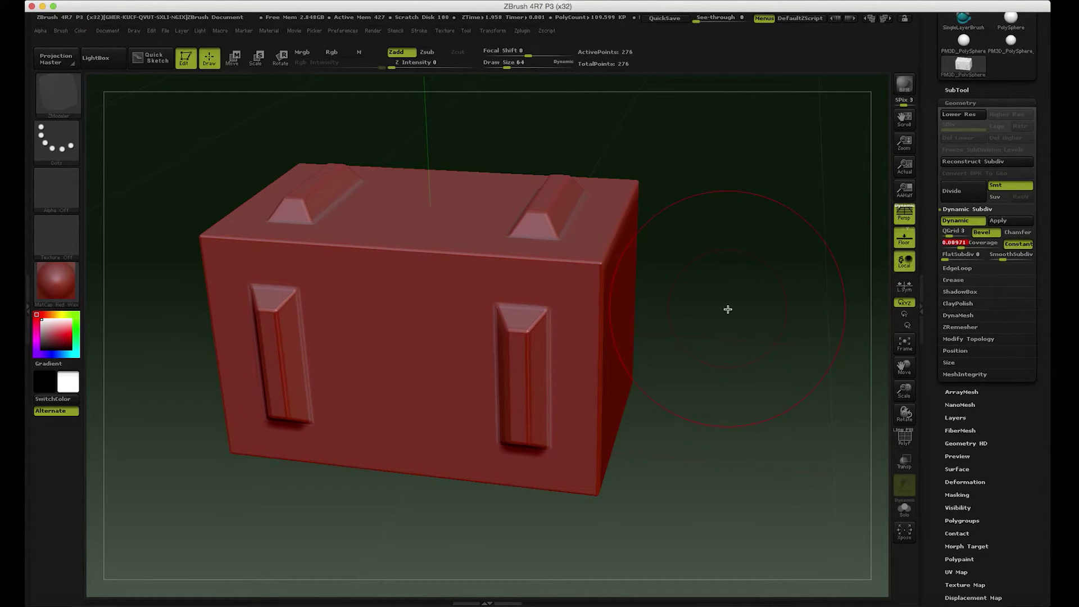
{"action": "left_click_drag", "start_coordinate": [758, 326], "coordinate": [813, 348]}
{"action": "key", "text": "s"}
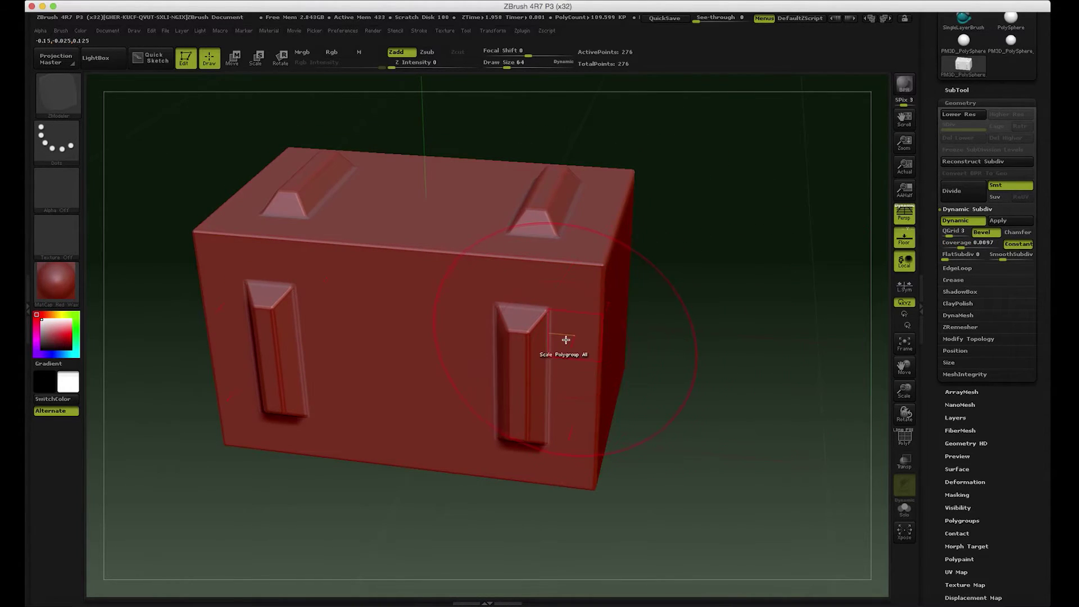
{"action": "left_click_drag", "start_coordinate": [570, 340], "coordinate": [556, 340]}
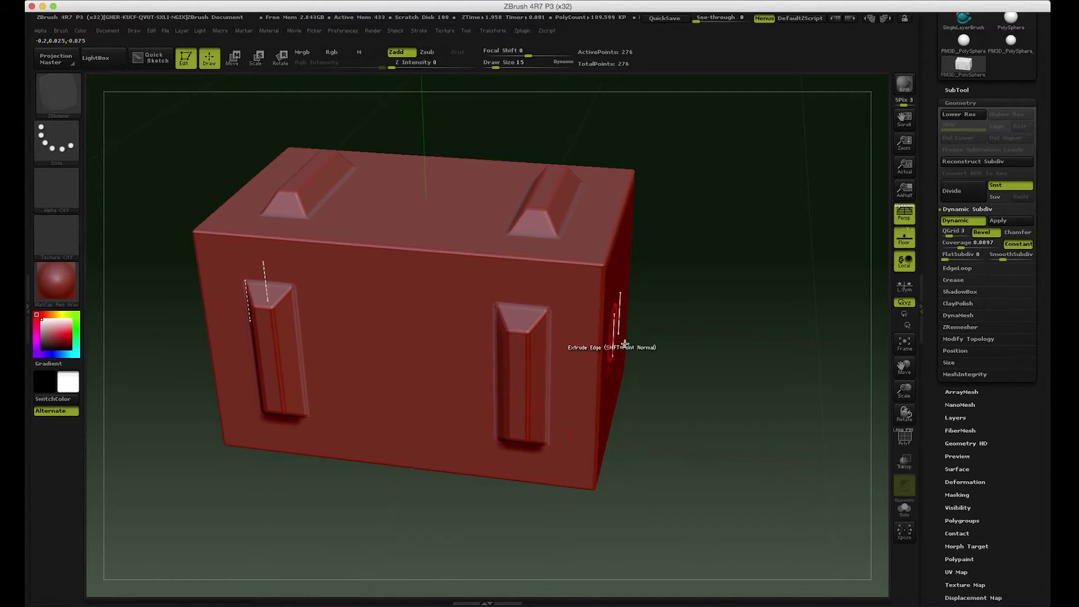
{"action": "left_click_drag", "start_coordinate": [622, 313], "coordinate": [672, 369]}
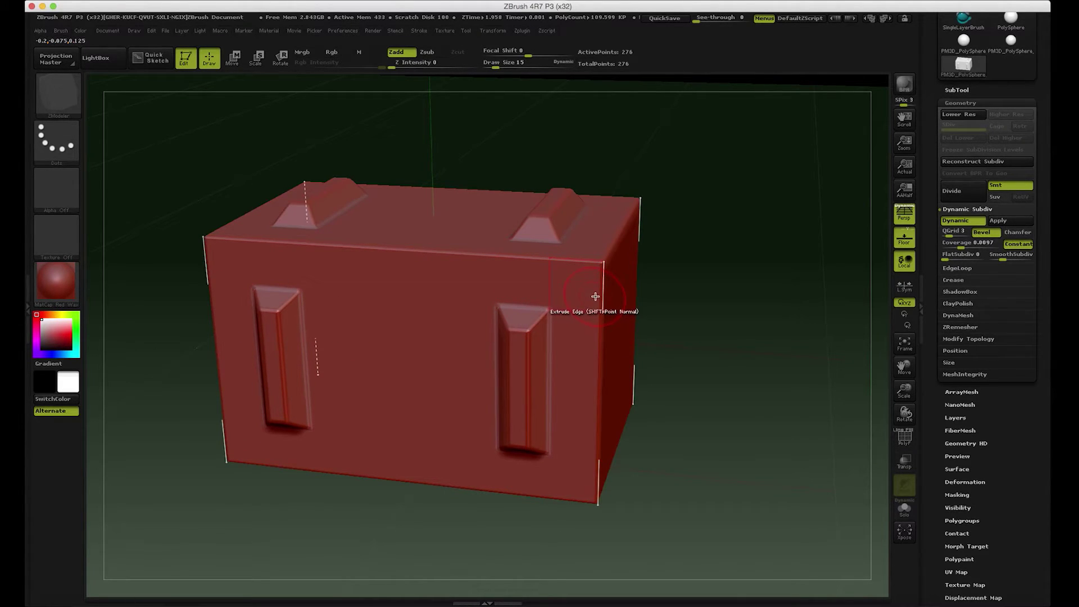
{"action": "mouse_move", "coordinate": [710, 378]}
{"action": "left_mouse_down"}
{"action": "mouse_move", "coordinate": [701, 378]}
{"action": "mouse_move", "coordinate": [727, 361]}
{"action": "mouse_move", "coordinate": [715, 362]}
{"action": "left_mouse_up"}
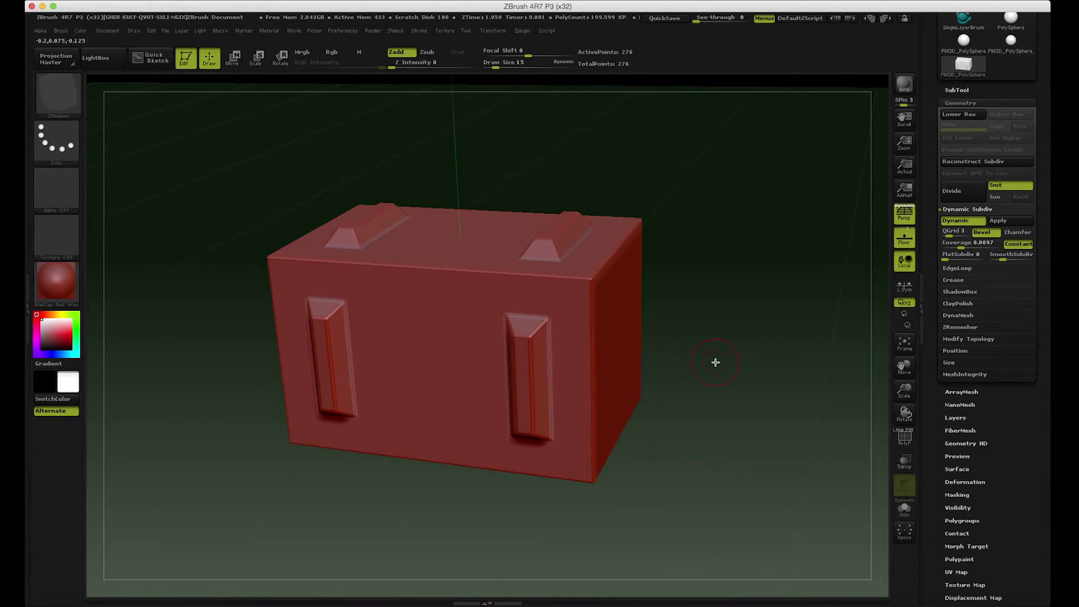
- Turn on the PolyF polygon wireframe and orbit the box slightly
{"action": "left_click", "coordinate": [904, 442]}
{"action": "key", "text": "shift+f"}
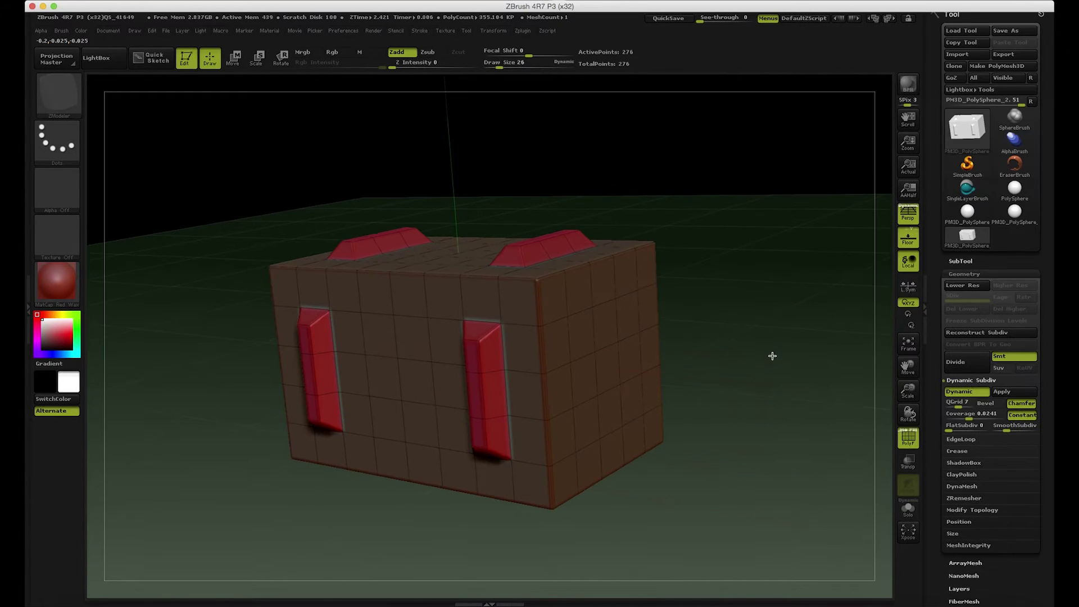
{"action": "left_click_drag", "start_coordinate": [772, 356], "coordinate": [753, 354]}
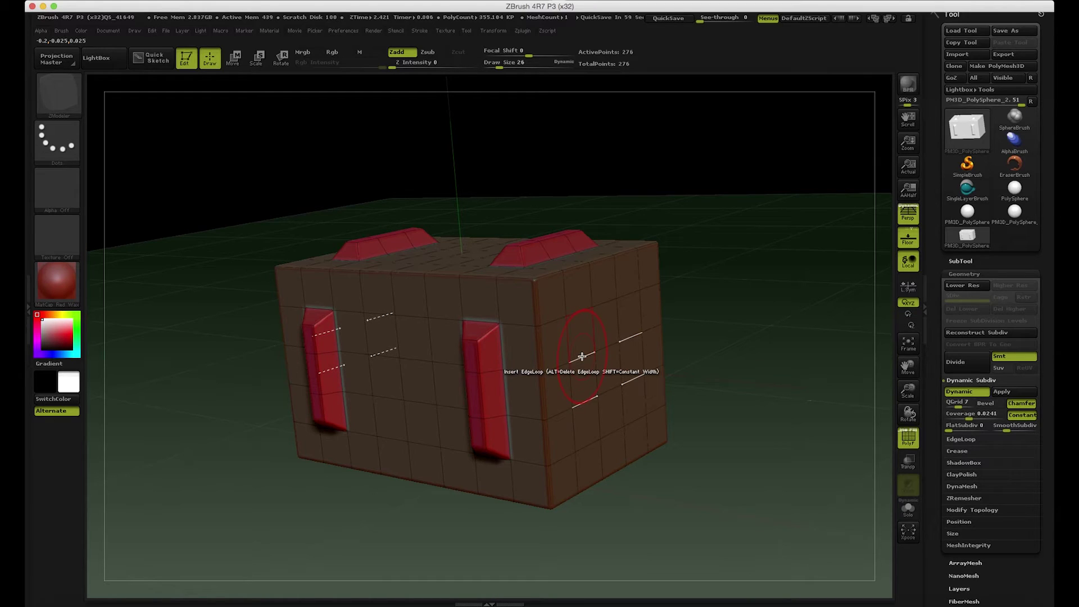
- Extrude the right-side edges inward into four shallow square indents
{"action": "key", "text": "space"}
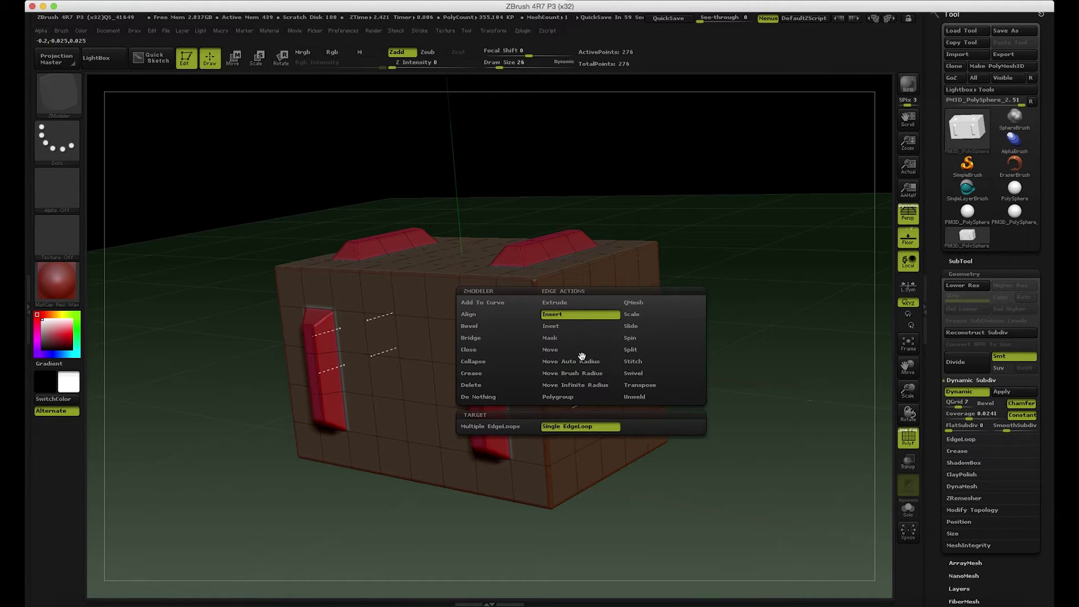
{"action": "left_click", "coordinate": [556, 303]}
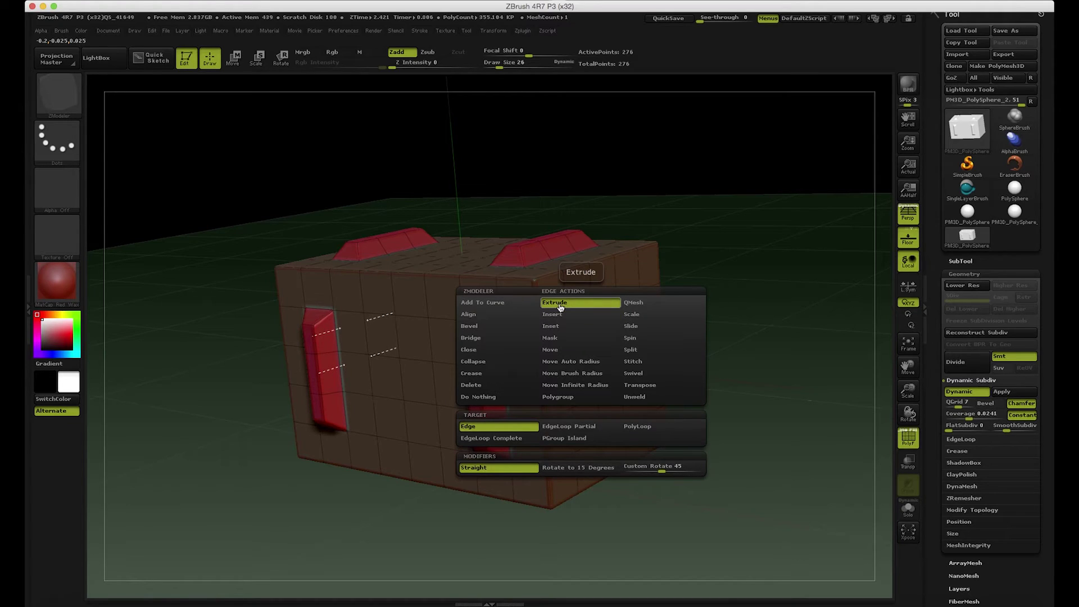
{"action": "left_click", "coordinate": [482, 360]}
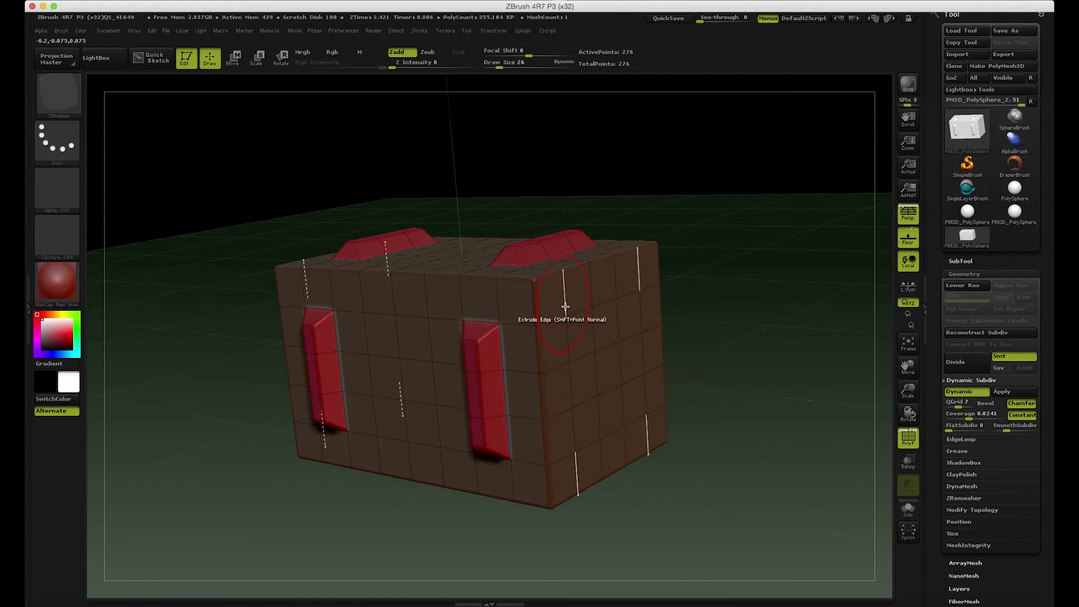
{"action": "left_click_drag", "start_coordinate": [585, 355], "coordinate": [578, 352]}
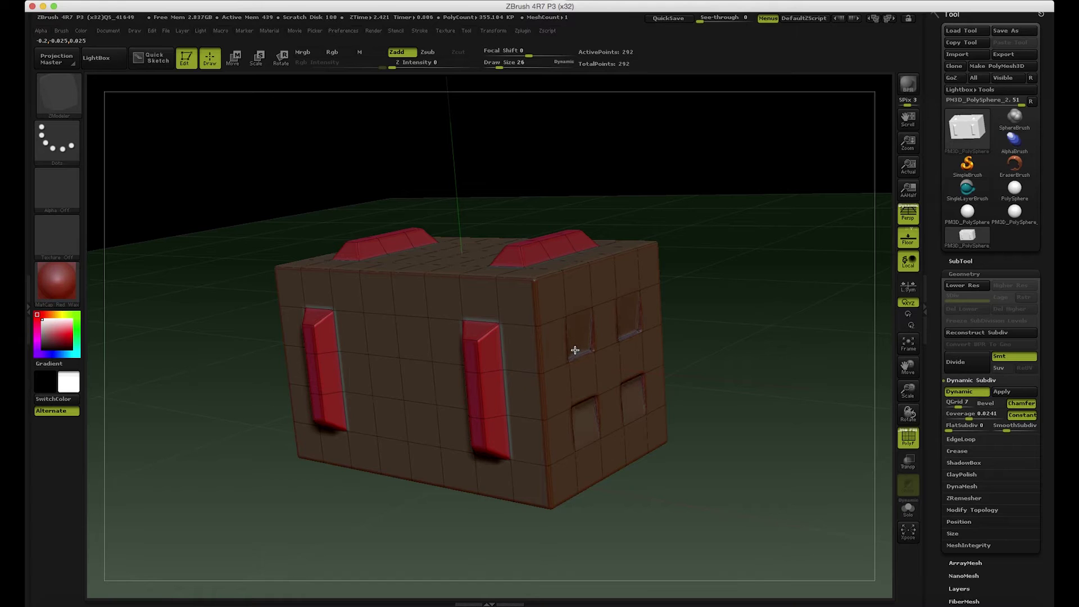
- Insert two edge loops near the top and bottom of the box for the horizontal bands
{"action": "mouse_move", "coordinate": [765, 357]}
{"action": "left_mouse_down"}
{"action": "mouse_move", "coordinate": [754, 390]}
{"action": "mouse_move", "coordinate": [761, 369]}
{"action": "mouse_move", "coordinate": [771, 381]}
{"action": "mouse_move", "coordinate": [771, 363]}
{"action": "mouse_move", "coordinate": [744, 378]}
{"action": "mouse_move", "coordinate": [764, 387]}
{"action": "mouse_move", "coordinate": [747, 366]}
{"action": "mouse_move", "coordinate": [770, 361]}
{"action": "mouse_move", "coordinate": [749, 376]}
{"action": "mouse_move", "coordinate": [735, 368]}
{"action": "mouse_move", "coordinate": [723, 386]}
{"action": "mouse_move", "coordinate": [735, 385]}
{"action": "mouse_move", "coordinate": [691, 410]}
{"action": "mouse_move", "coordinate": [706, 405]}
{"action": "mouse_move", "coordinate": [680, 394]}
{"action": "left_mouse_up"}
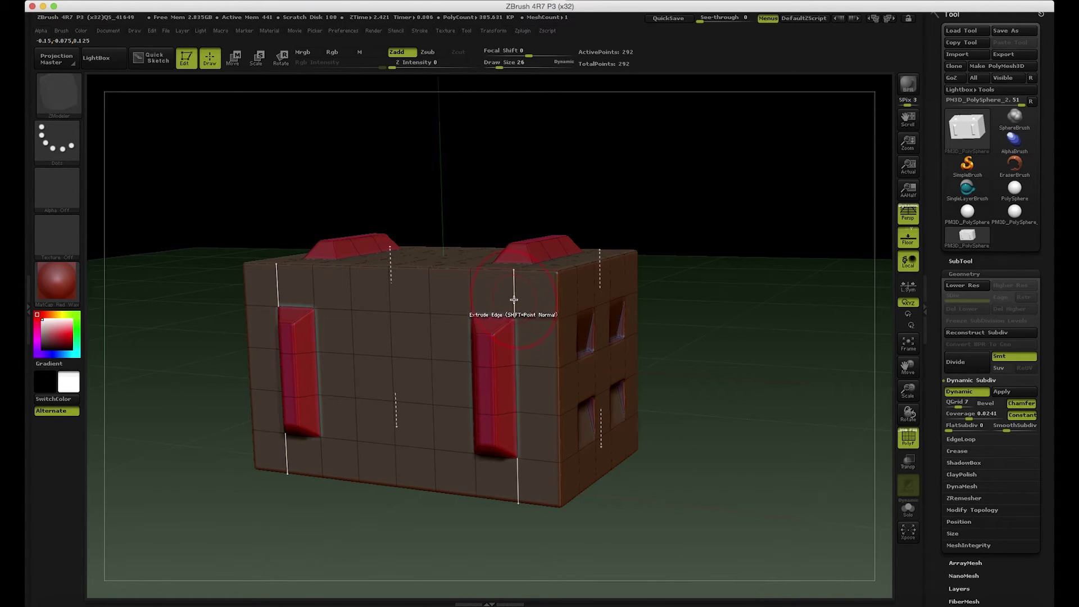
{"action": "key", "text": "space"}
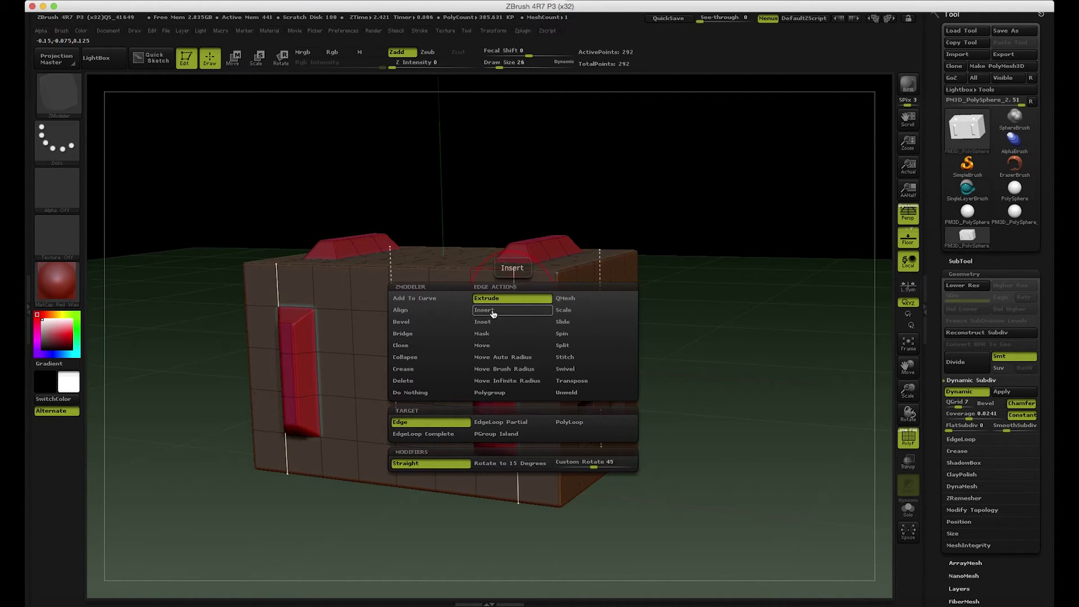
{"action": "left_click", "coordinate": [493, 314]}
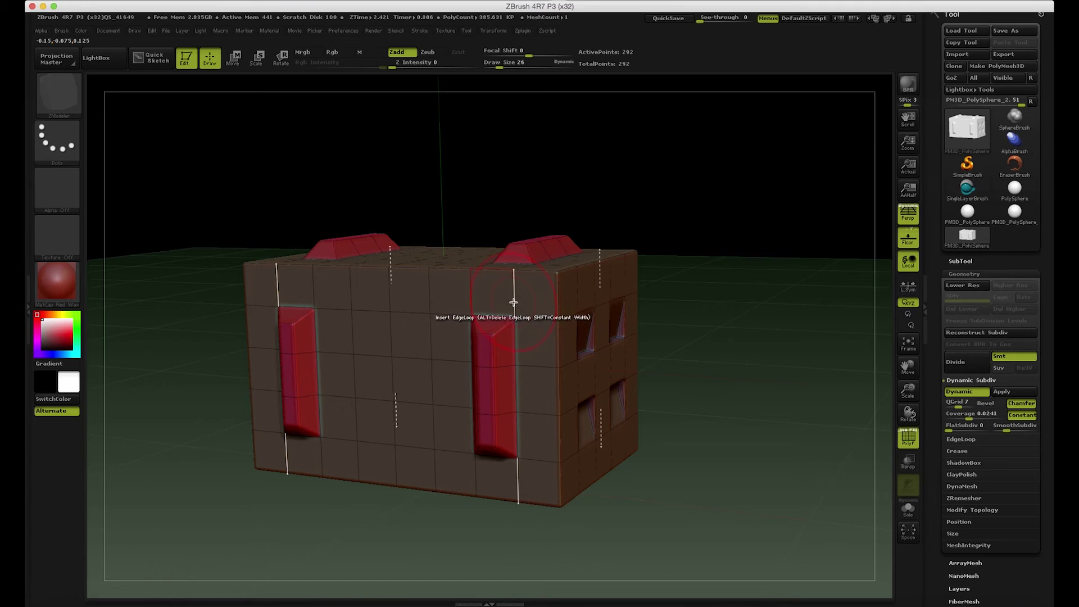
{"action": "left_click", "coordinate": [513, 306]}
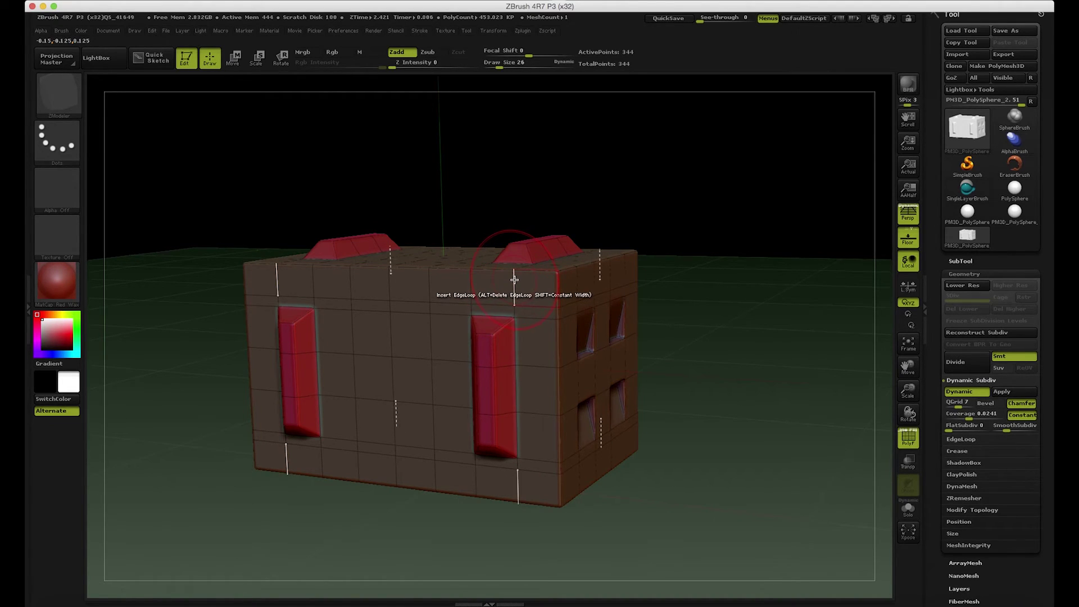
{"action": "left_click", "coordinate": [515, 279]}
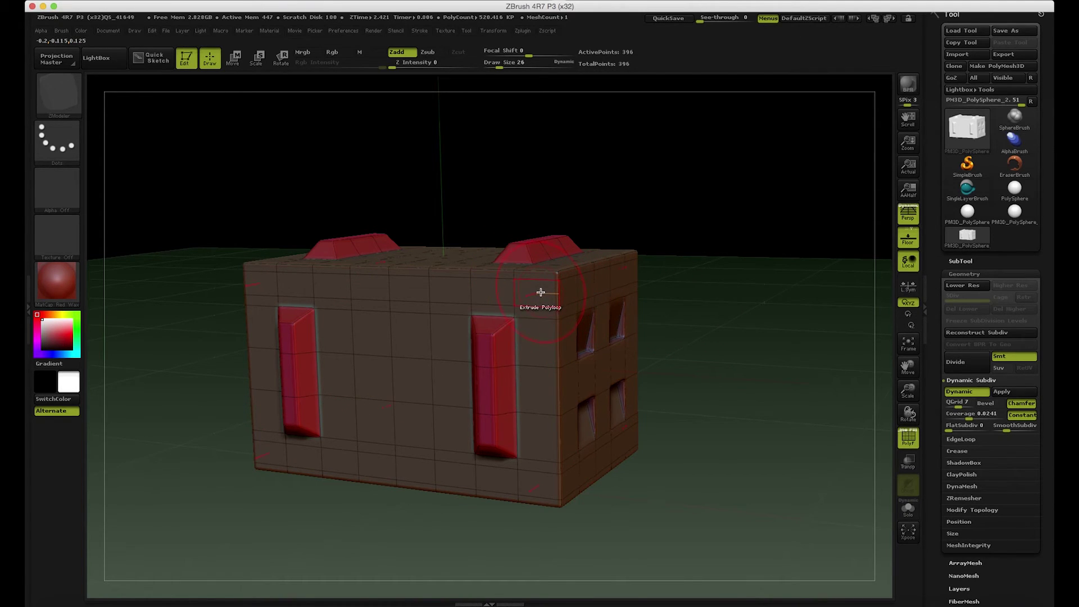
{"action": "key", "text": "space"}
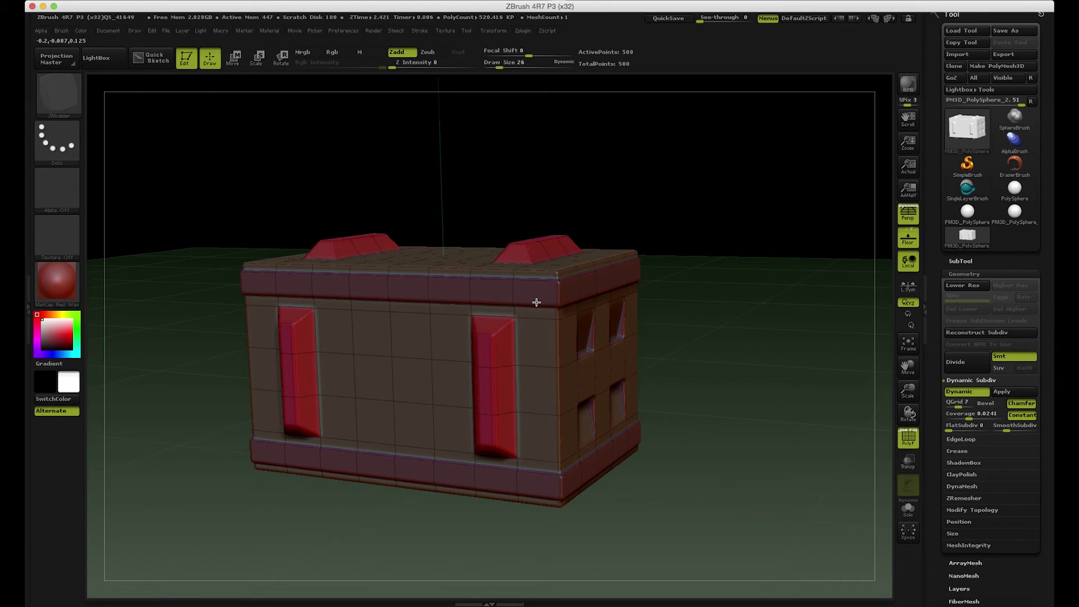
{"action": "left_click_drag", "start_coordinate": [715, 343], "coordinate": [658, 378]}
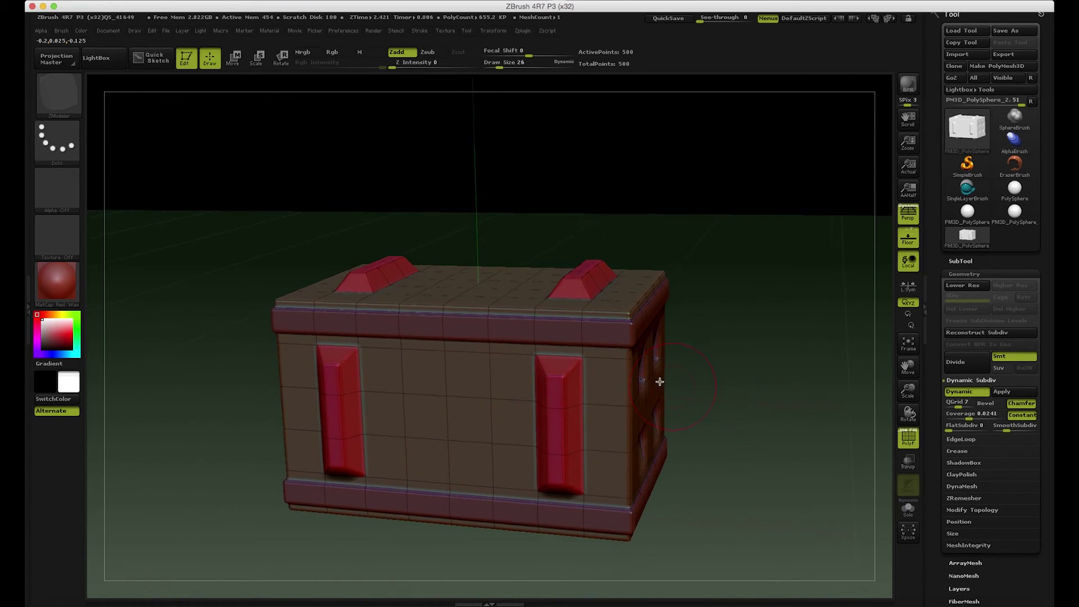
- Insert an edge loop across the front face between the two panels
{"action": "key", "text": "space"}
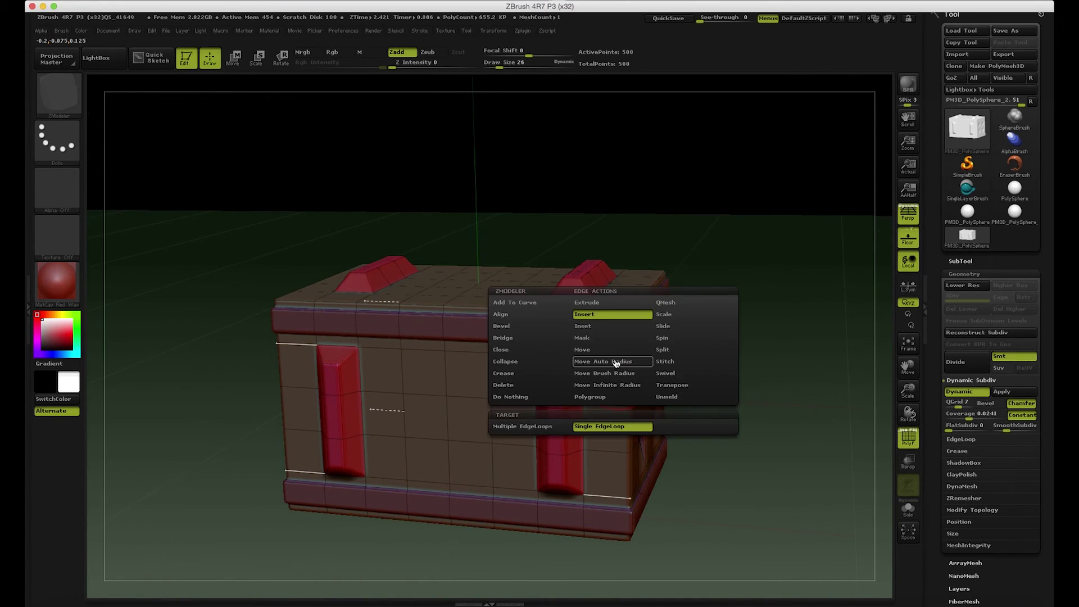
{"action": "left_click", "coordinate": [607, 328]}
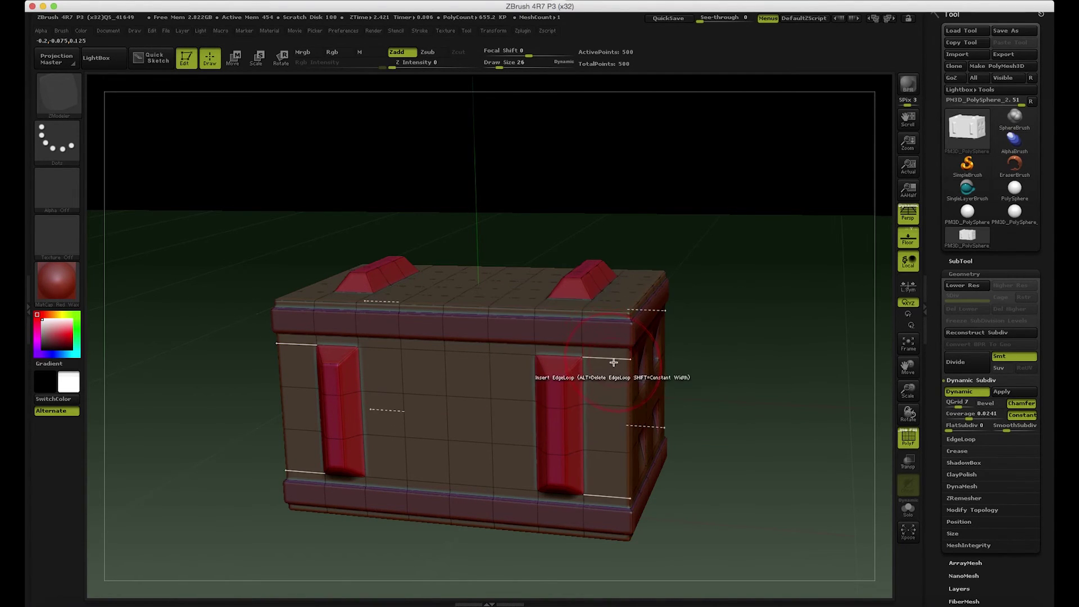
{"action": "left_click", "coordinate": [465, 355]}
- Set the ZModeler edge action to Delete to remove the unwanted loop
{"action": "key", "text": "space"}
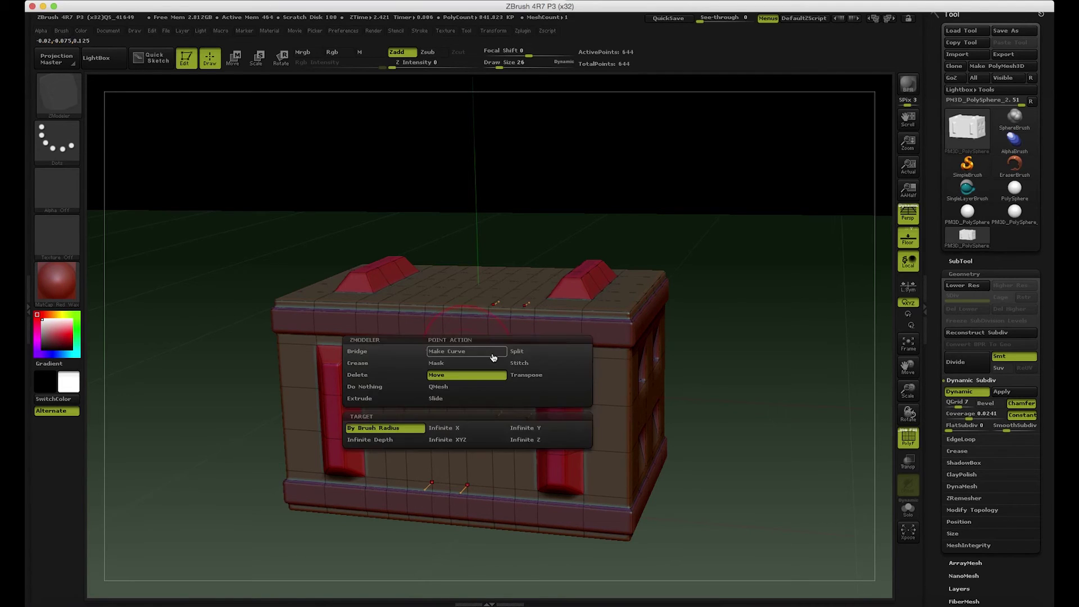
{"action": "left_click", "coordinate": [469, 374]}
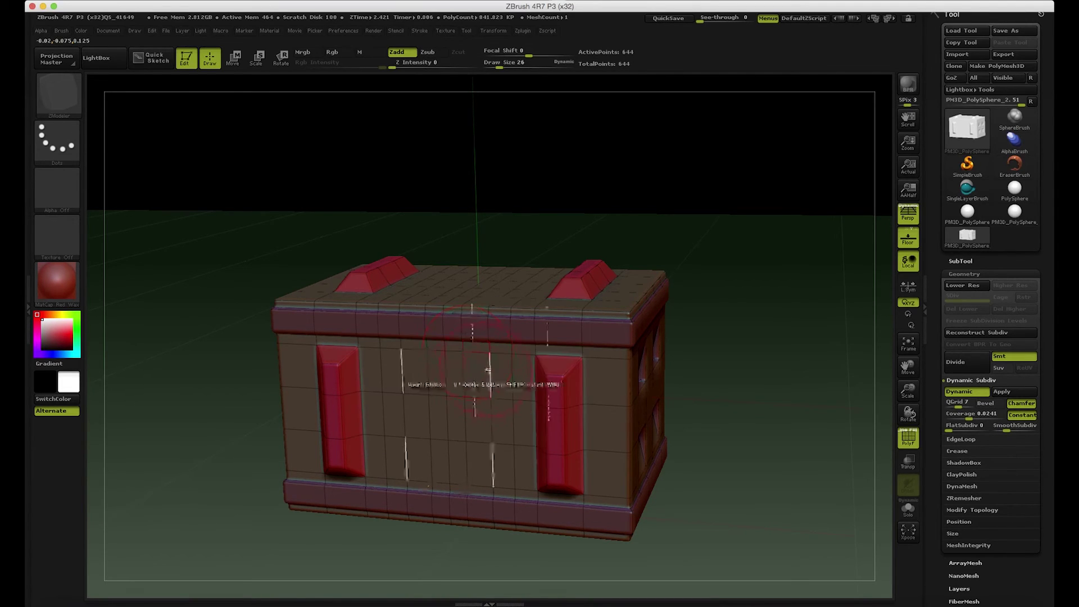
{"action": "key", "text": "space"}
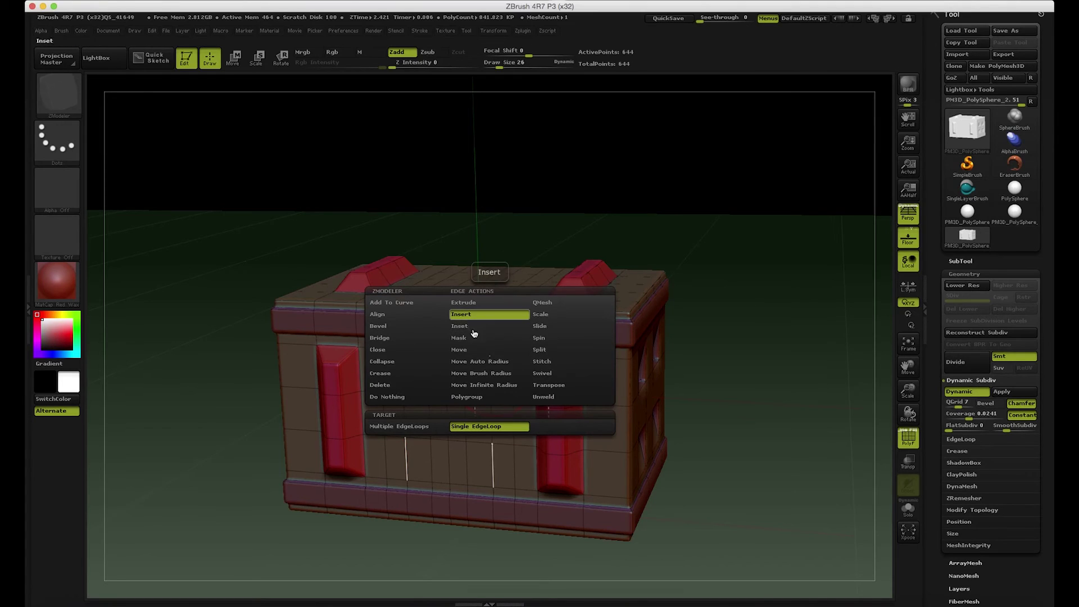
{"action": "left_click", "coordinate": [382, 385]}
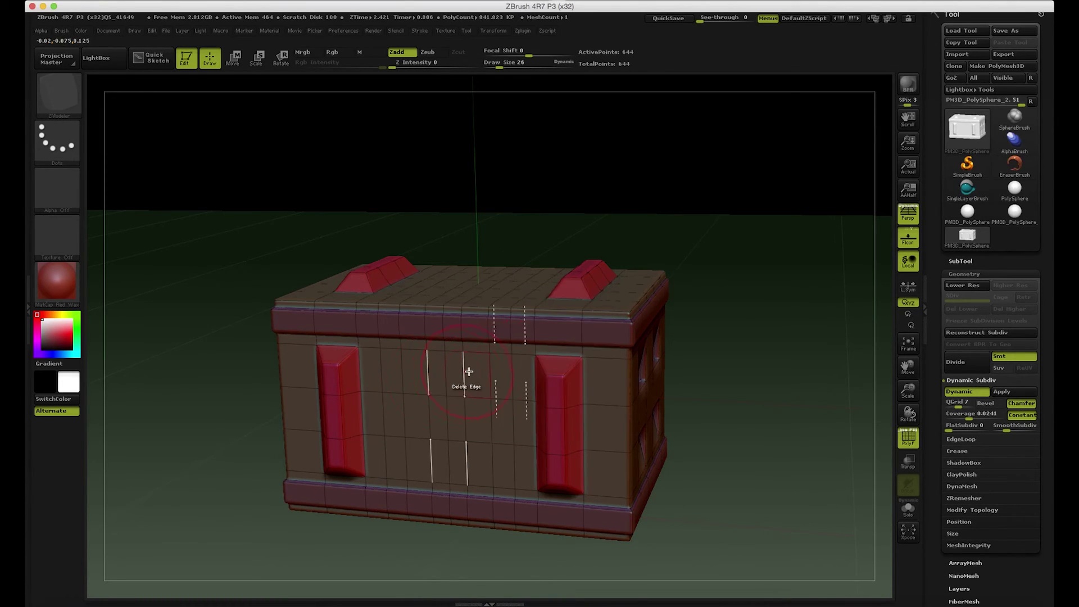